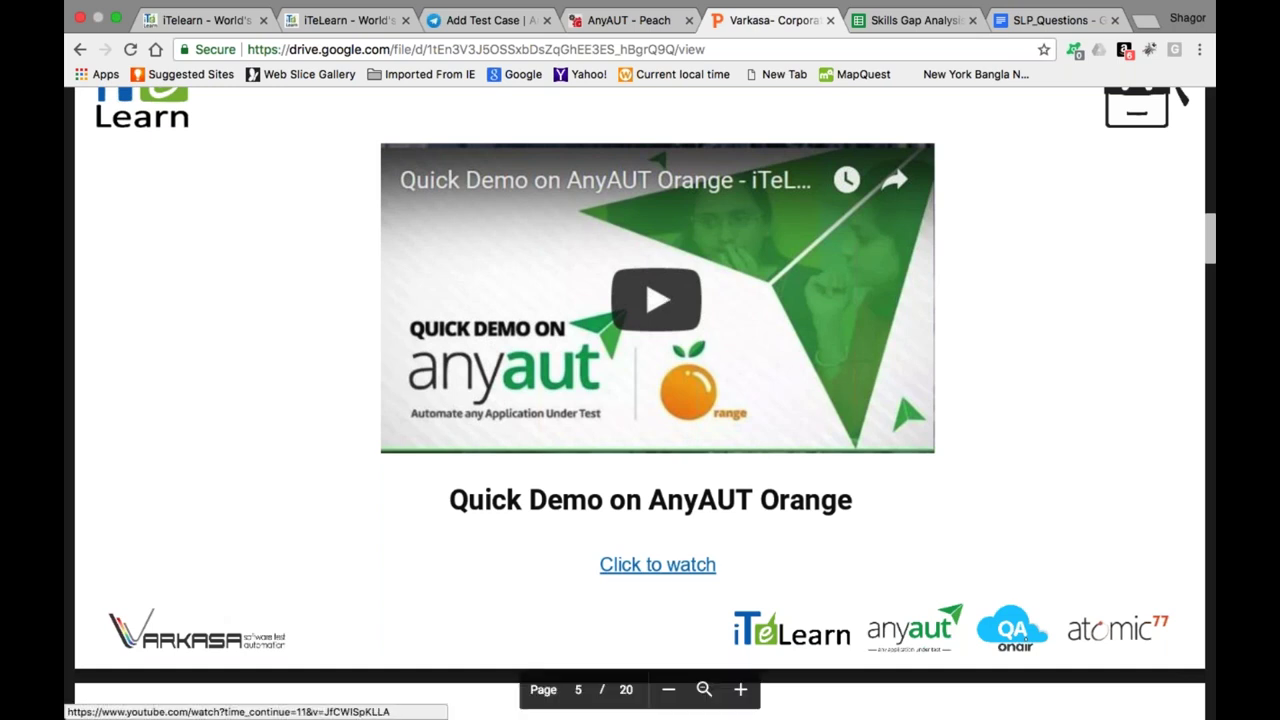
Open the 'Click to watch' Quick Demo on AnyAUT Orange video from slide 5.
{"action": "left_click", "coordinate": [680, 562]}
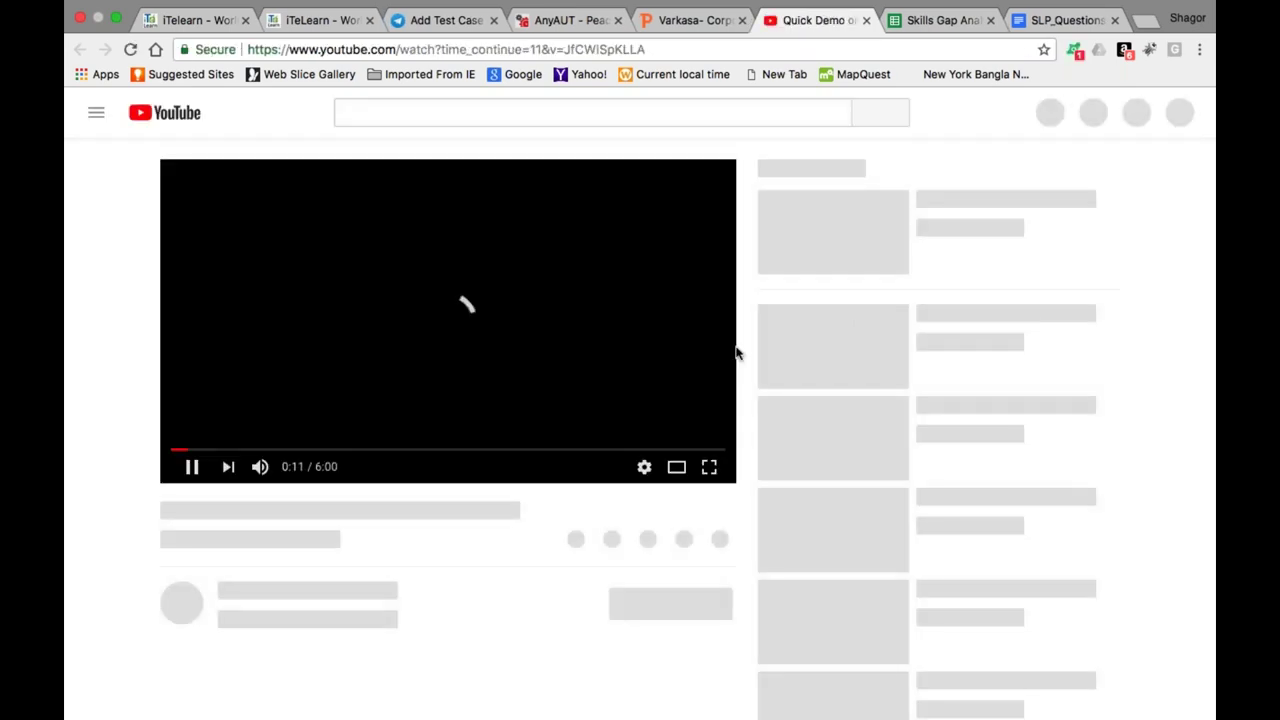
Play the AnyAUT Orange demo full screen, pausing and resuming playback twice.
{"action": "left_click", "coordinate": [704, 468]}
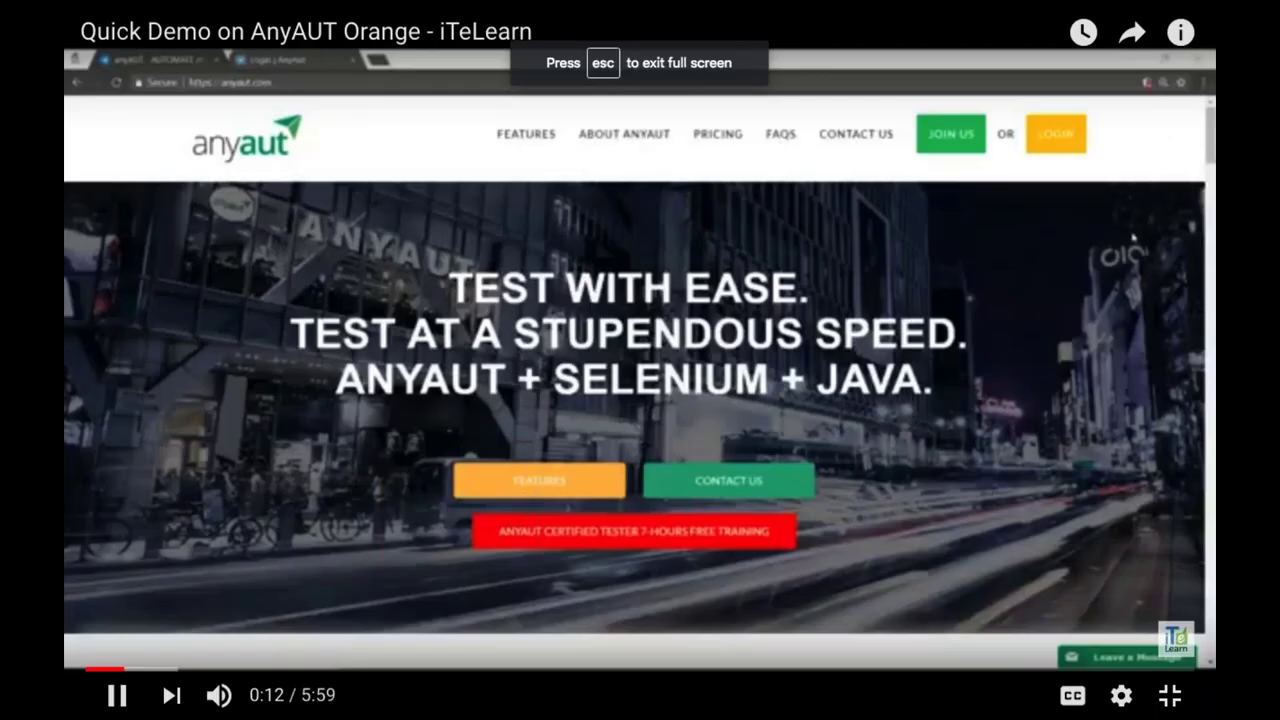
{"action": "left_click", "coordinate": [117, 695]}
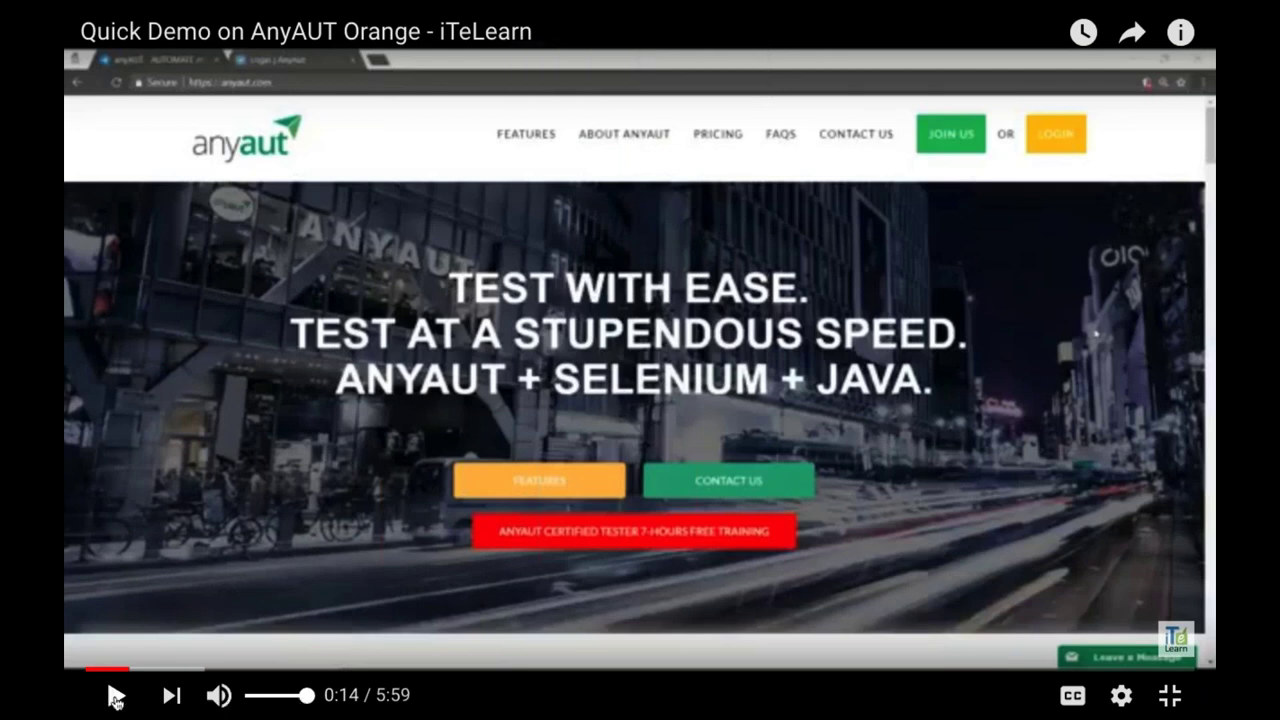
{"action": "left_click", "coordinate": [116, 699]}
{"action": "left_click", "coordinate": [116, 700]}
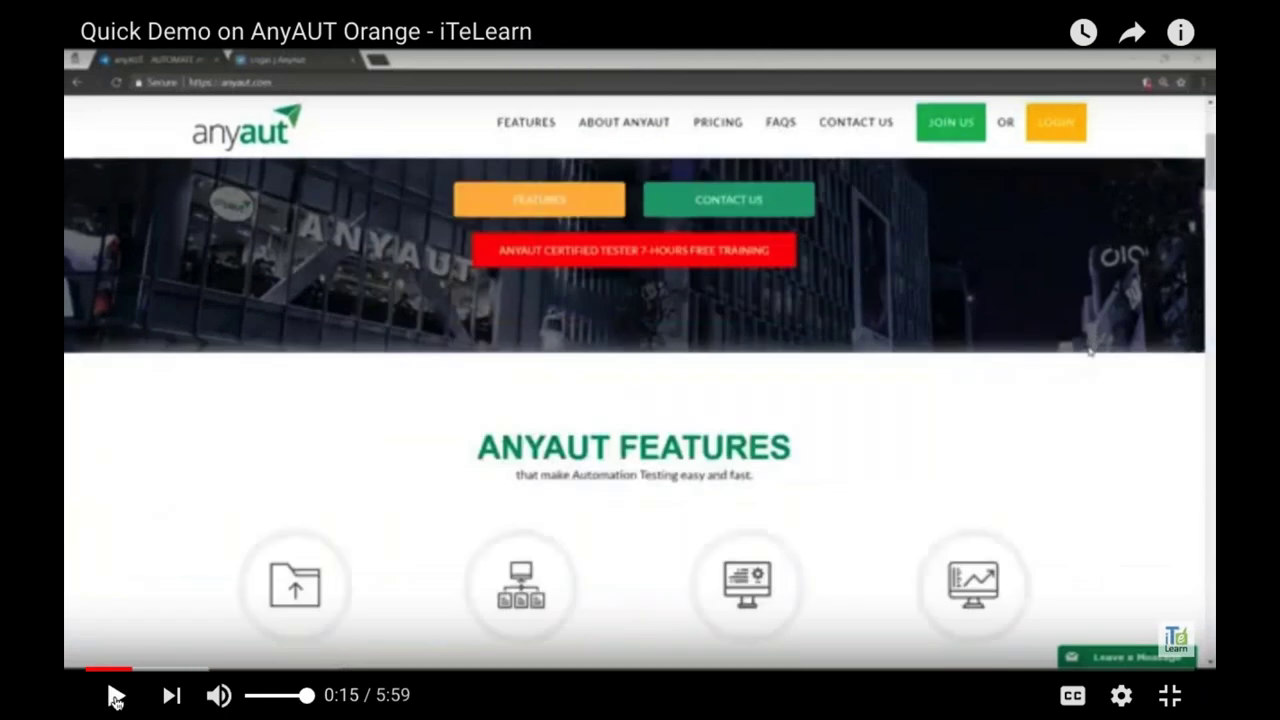
{"action": "left_click", "coordinate": [116, 700]}
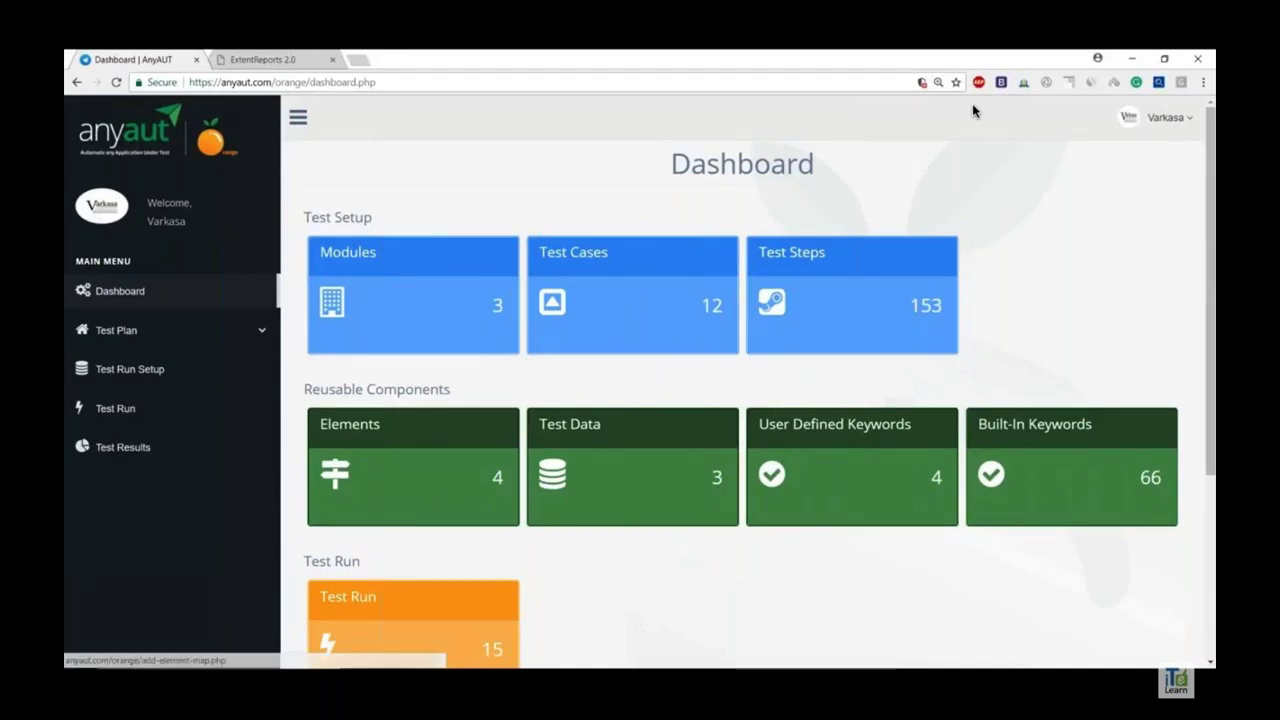
Highlight the Reusable Components heading, then expand Test Plan in the sidebar menu.
{"action": "left_click_drag", "start_coordinate": [305, 390], "coordinate": [474, 382]}
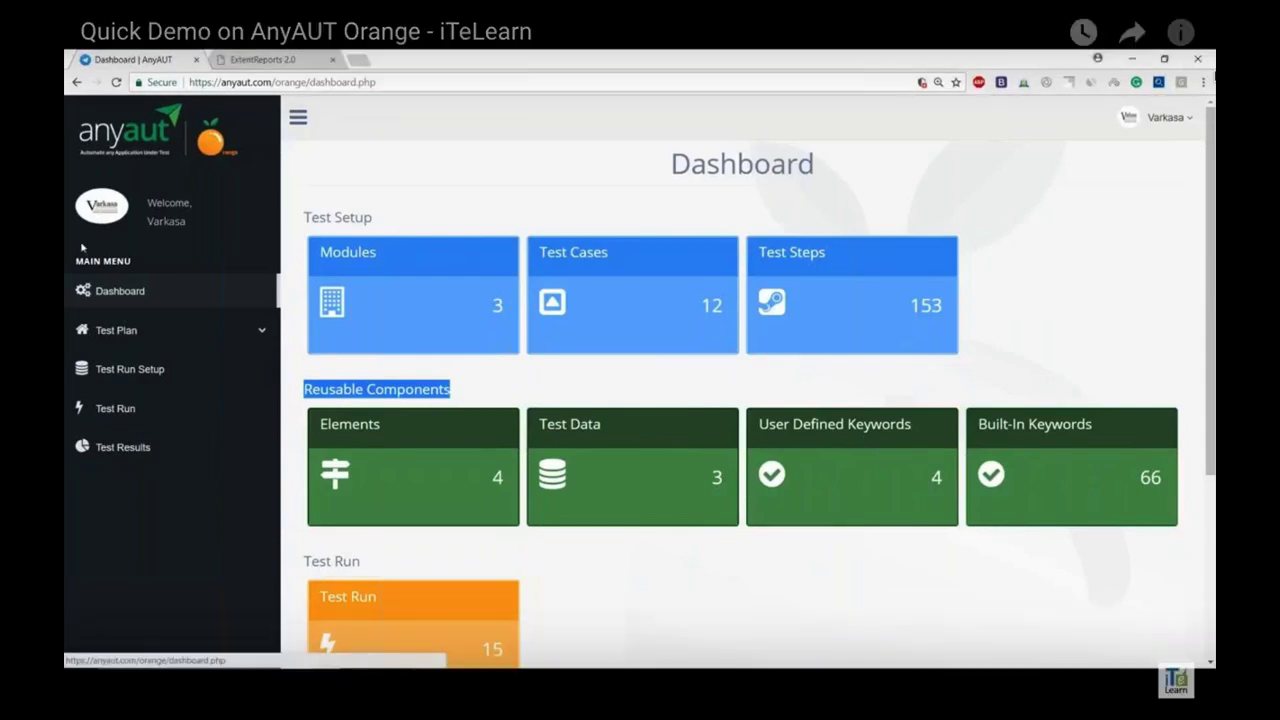
{"action": "left_click", "coordinate": [122, 337]}
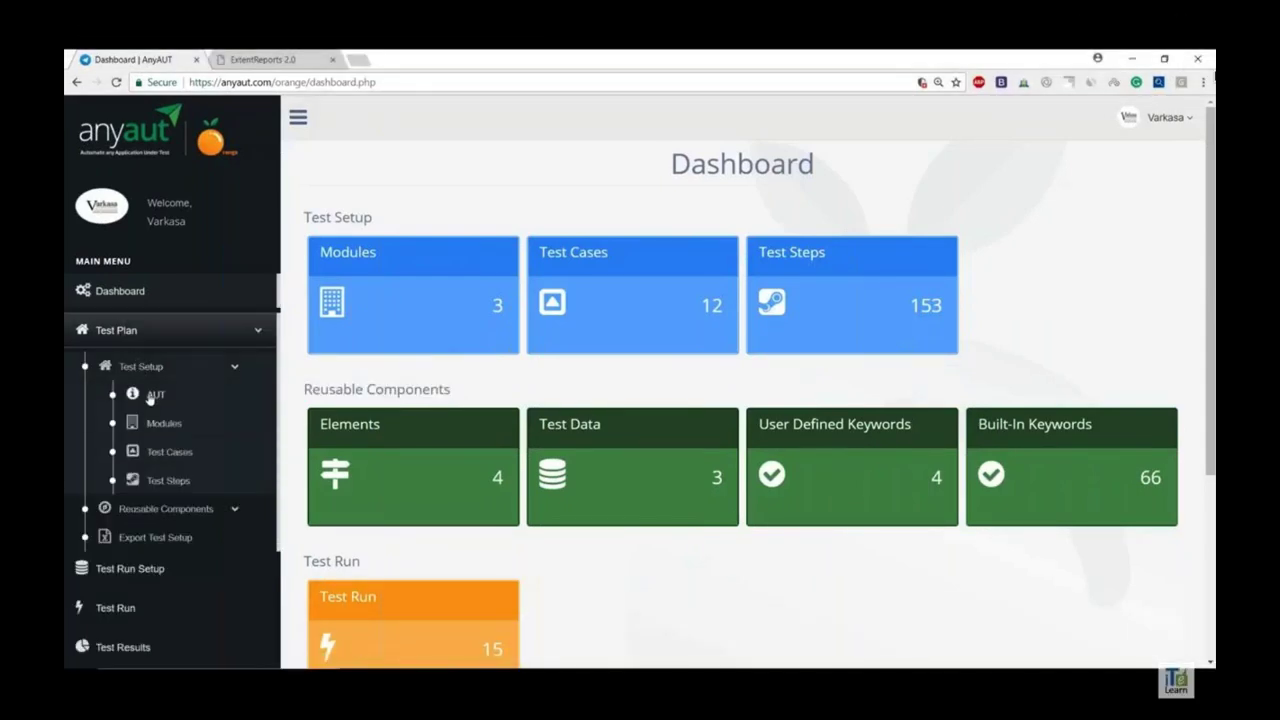
Browse the AUT, Modules, Test Cases, Test Steps and Reusable Components pages, ending on Test Run Setup.
{"action": "left_click", "coordinate": [152, 395]}
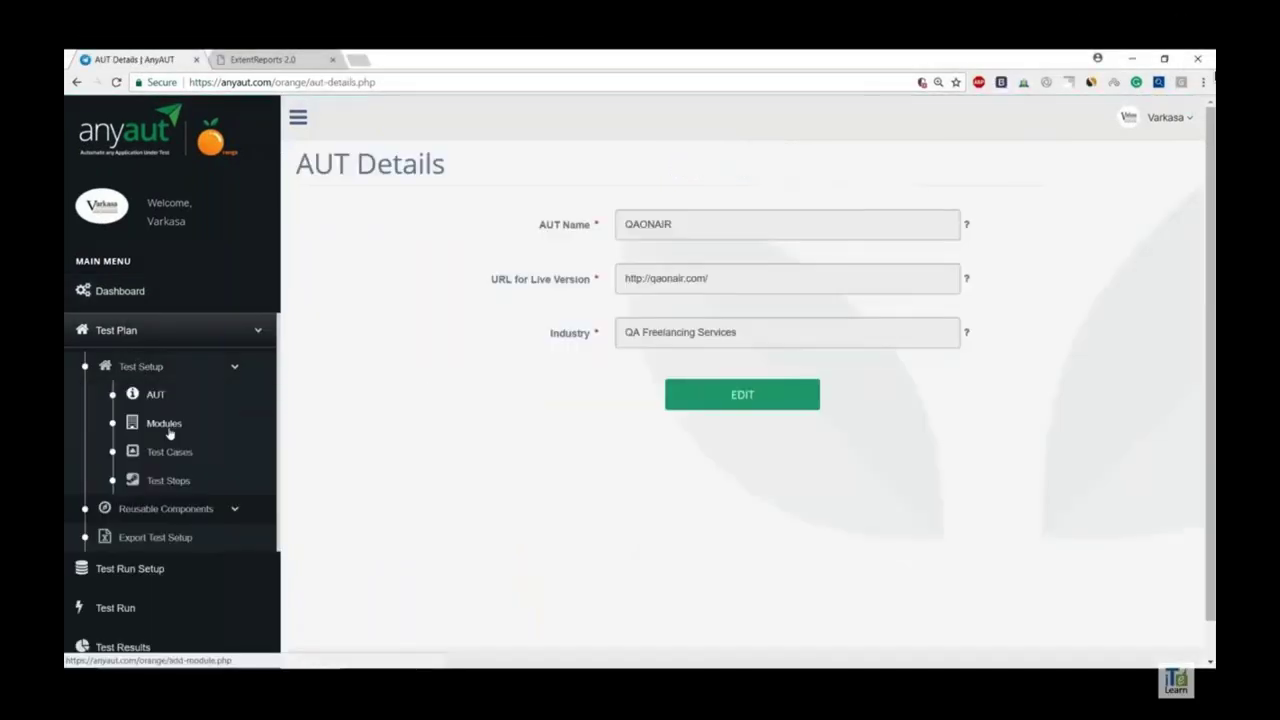
{"action": "left_click", "coordinate": [168, 428]}
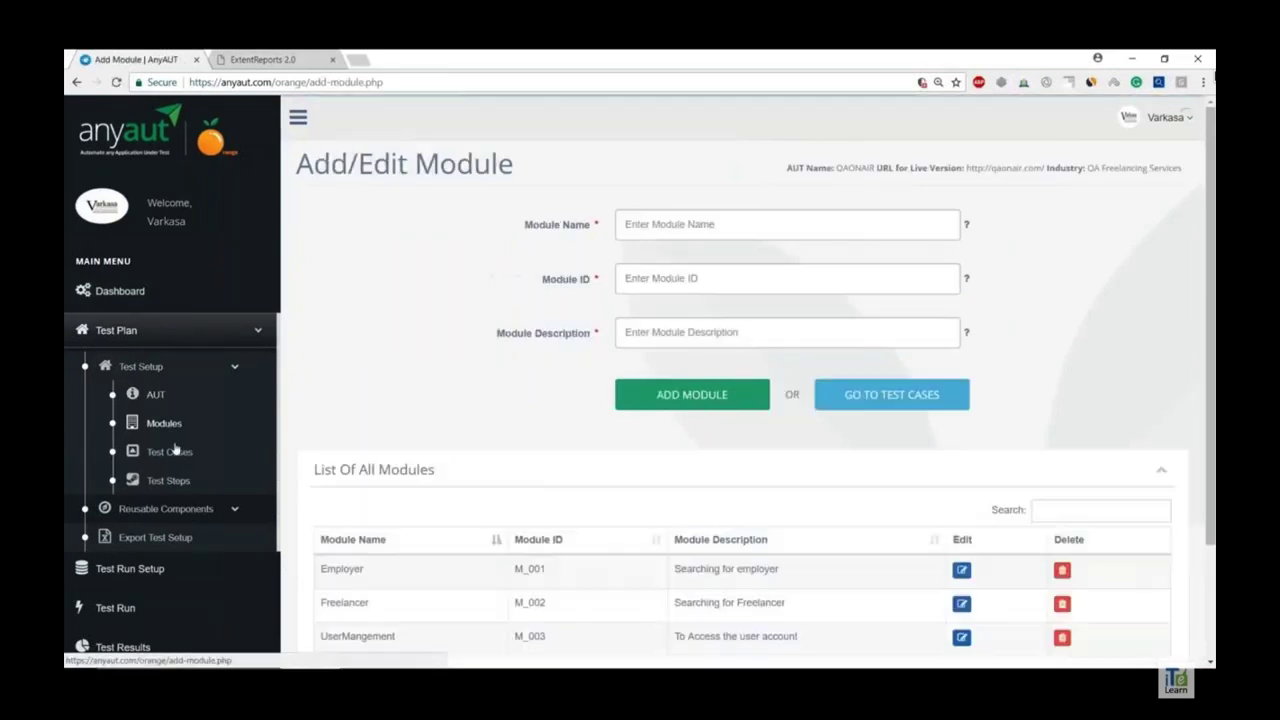
{"action": "left_click", "coordinate": [175, 455]}
{"action": "left_click", "coordinate": [184, 483]}
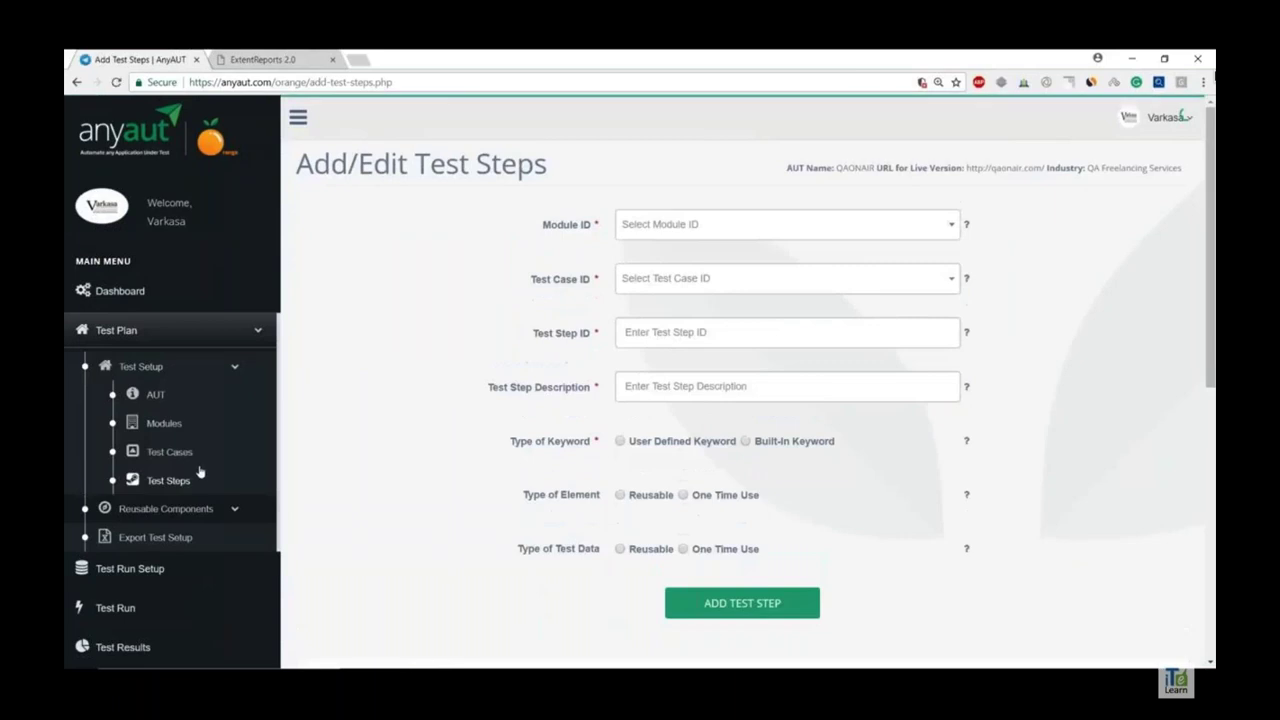
{"action": "left_click", "coordinate": [185, 508]}
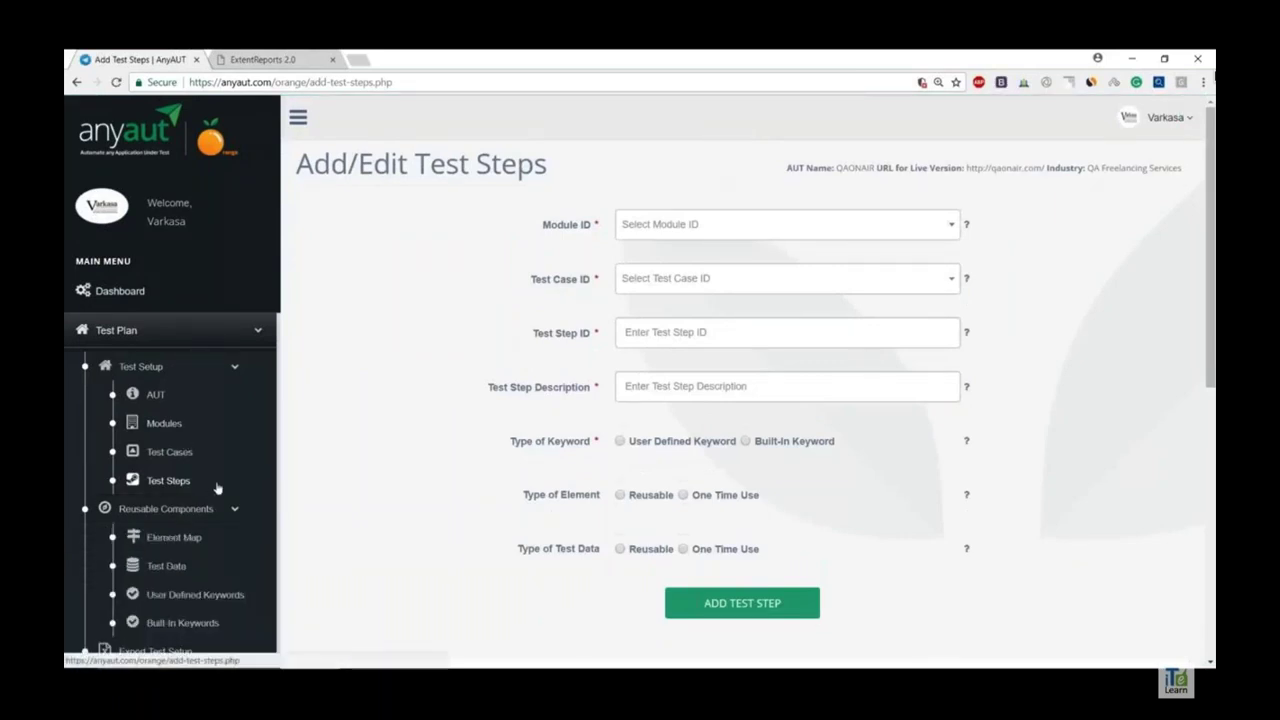
{"action": "scroll", "coordinate": [217, 487], "scroll_direction": "down", "scroll_amount": 2}
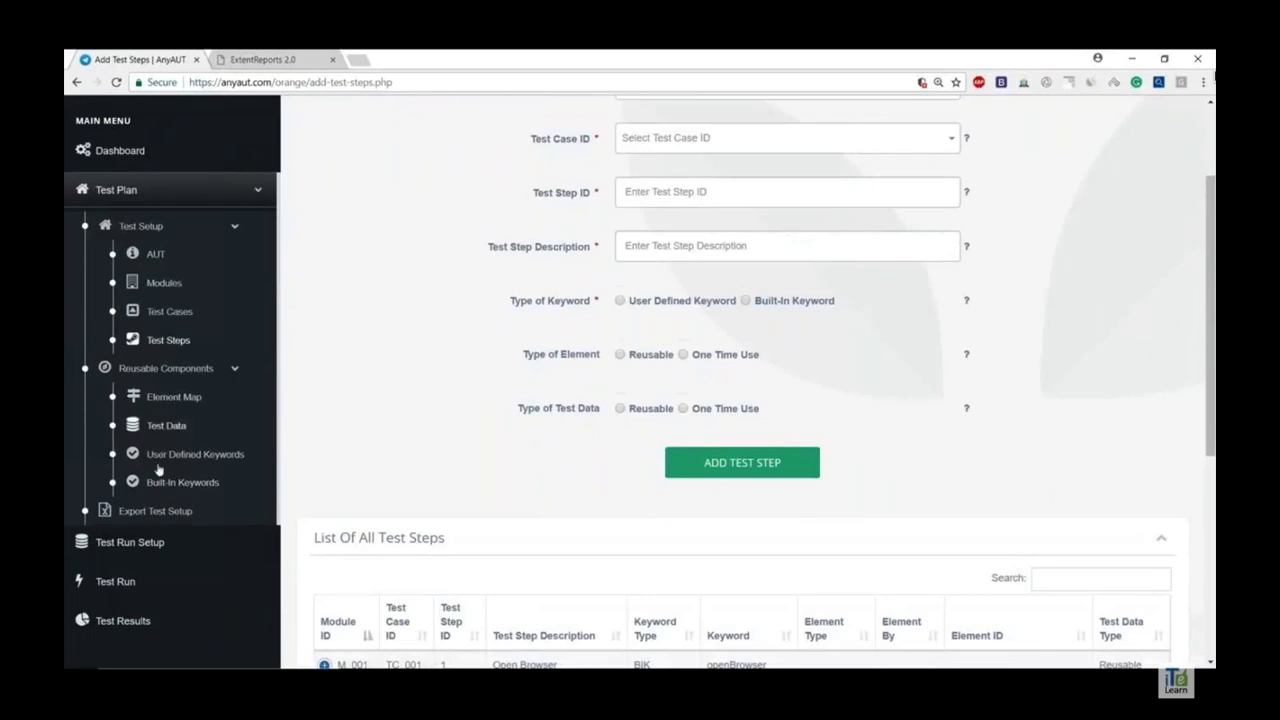
{"action": "left_click", "coordinate": [140, 548]}
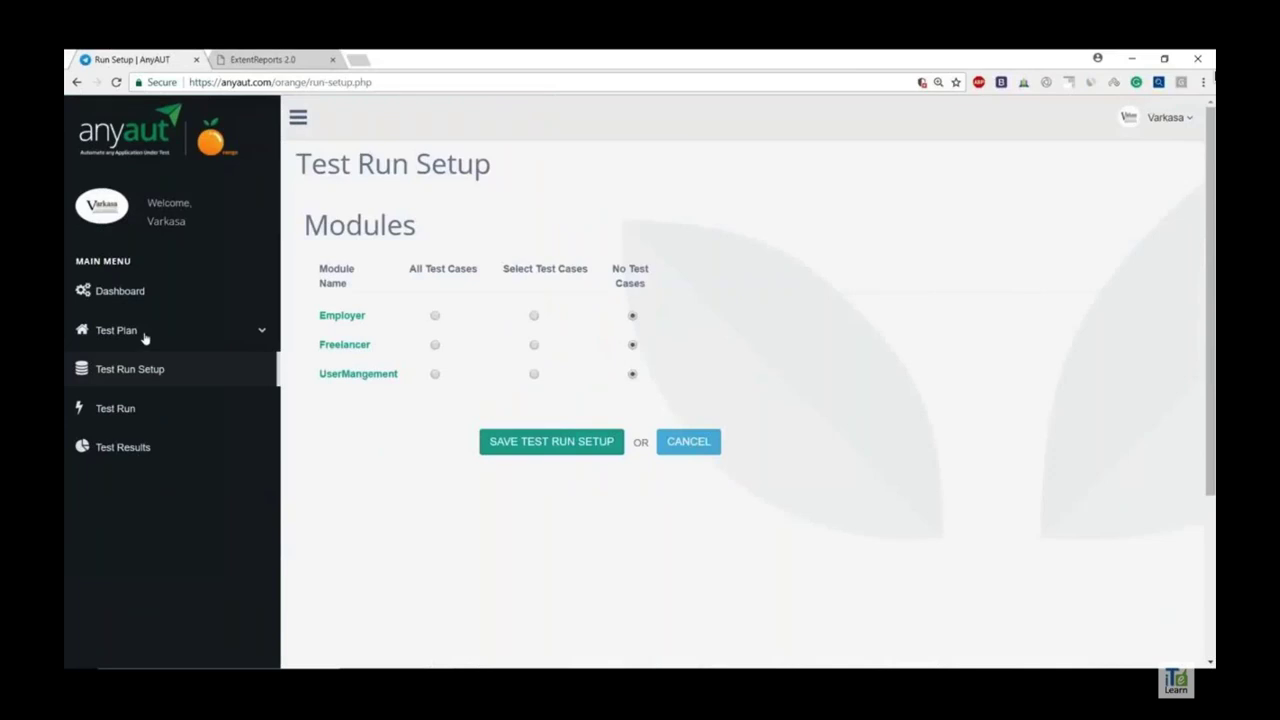
Include all Employer test cases, giving TC_001 data sets TD_002 and TD_003 and TC_003 TD_001.
{"action": "left_click", "coordinate": [435, 316]}
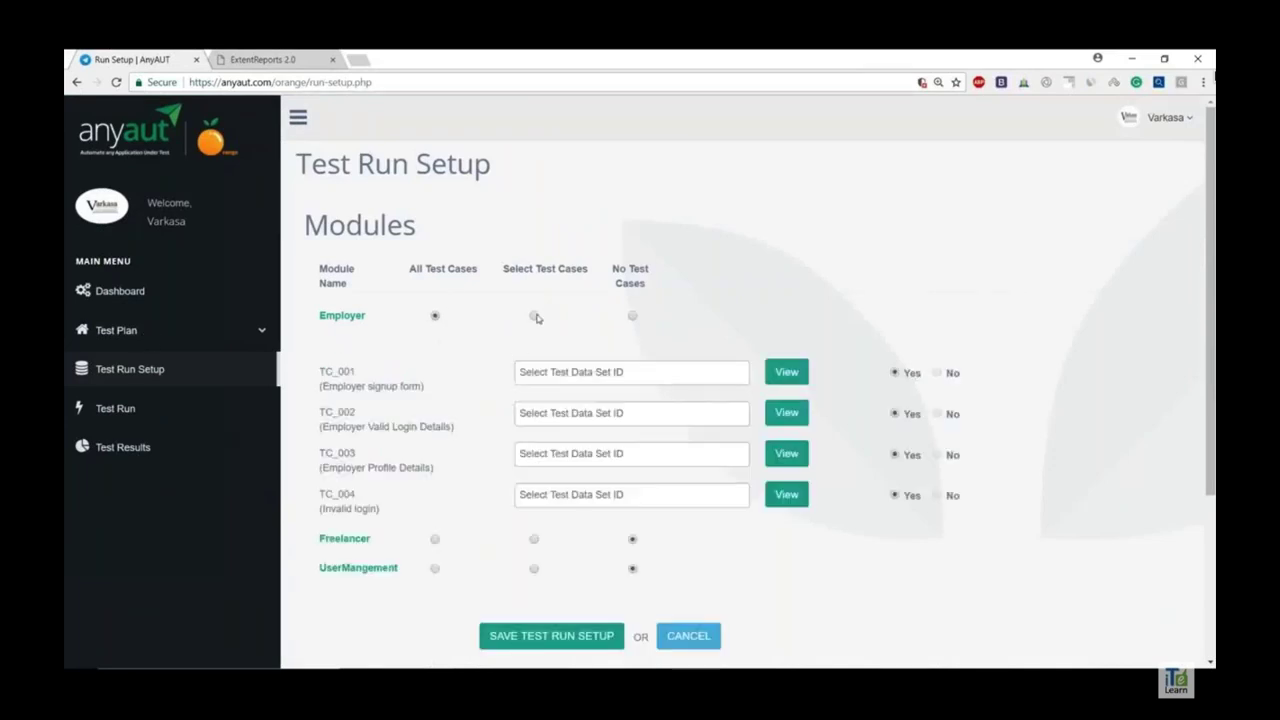
{"action": "left_click", "coordinate": [577, 372]}
{"action": "left_click", "coordinate": [560, 420]}
{"action": "left_click", "coordinate": [640, 372]}
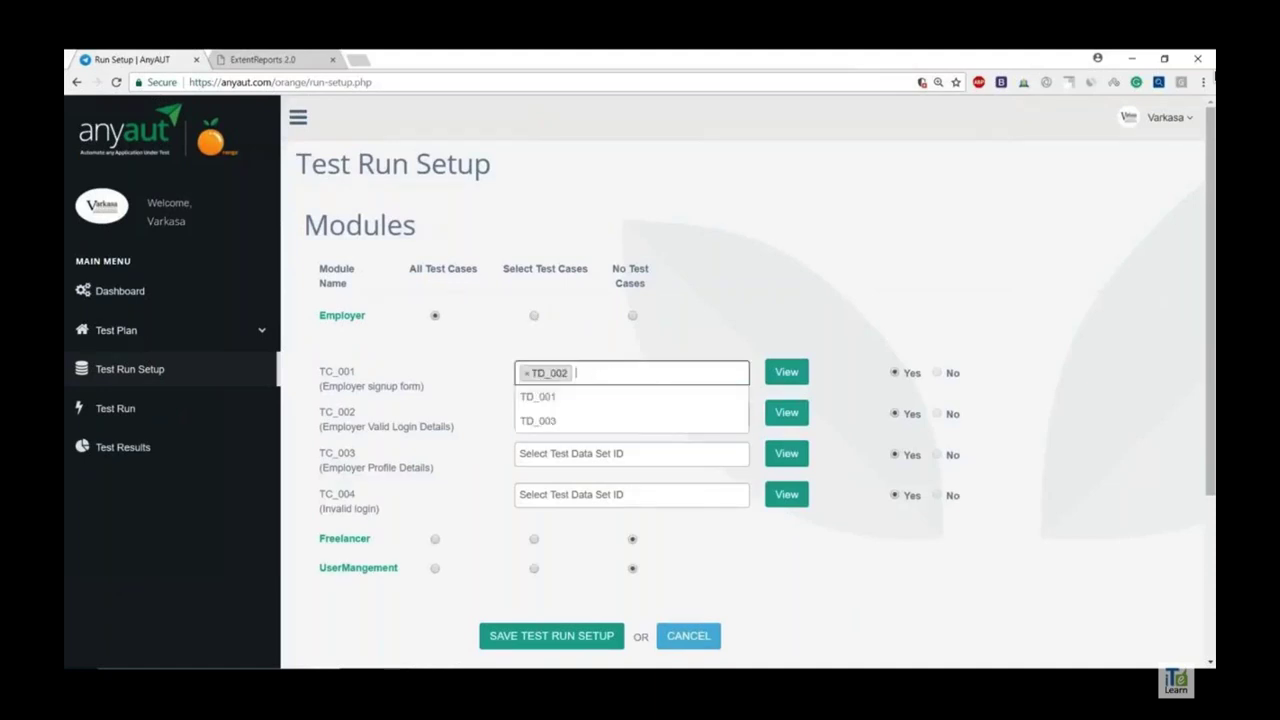
{"action": "left_click", "coordinate": [597, 421]}
{"action": "left_click", "coordinate": [640, 458]}
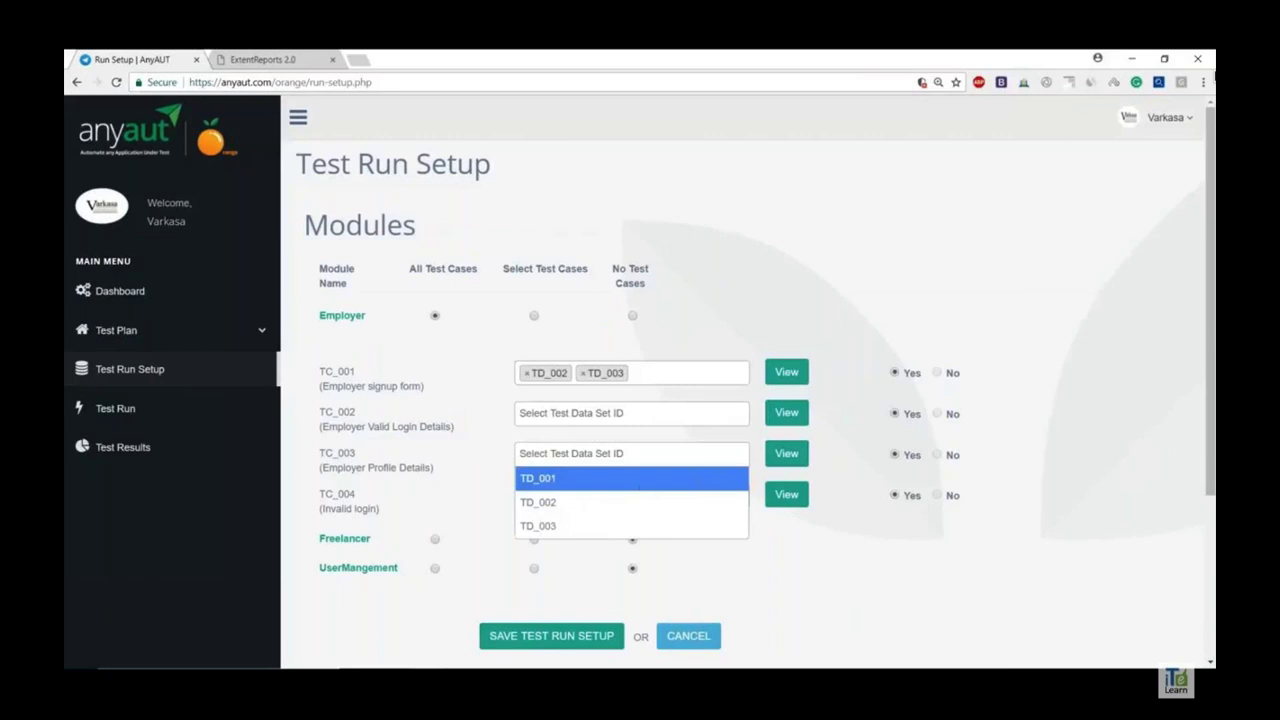
{"action": "left_click", "coordinate": [640, 478]}
Assign TD_002 to TC_002, and TD_002, TD_001 and TD_003 to TC_004.
{"action": "left_click", "coordinate": [640, 413]}
{"action": "left_click", "coordinate": [645, 462]}
{"action": "left_click", "coordinate": [642, 500]}
{"action": "left_click", "coordinate": [640, 543]}
{"action": "left_click", "coordinate": [651, 495]}
{"action": "left_click", "coordinate": [640, 519]}
{"action": "left_click", "coordinate": [655, 495]}
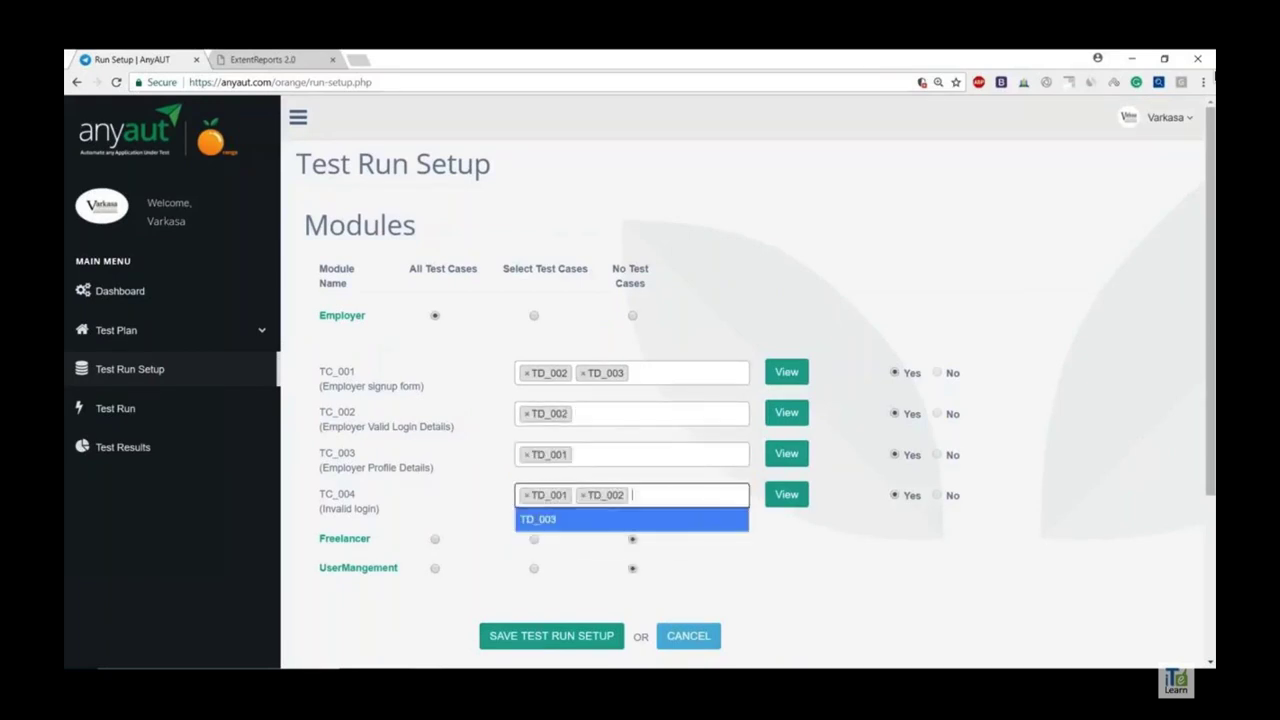
{"action": "left_click", "coordinate": [667, 520]}
Set UserMangement to Select Test Cases, save the setup, and go to the Test Run page.
{"action": "left_click", "coordinate": [534, 569]}
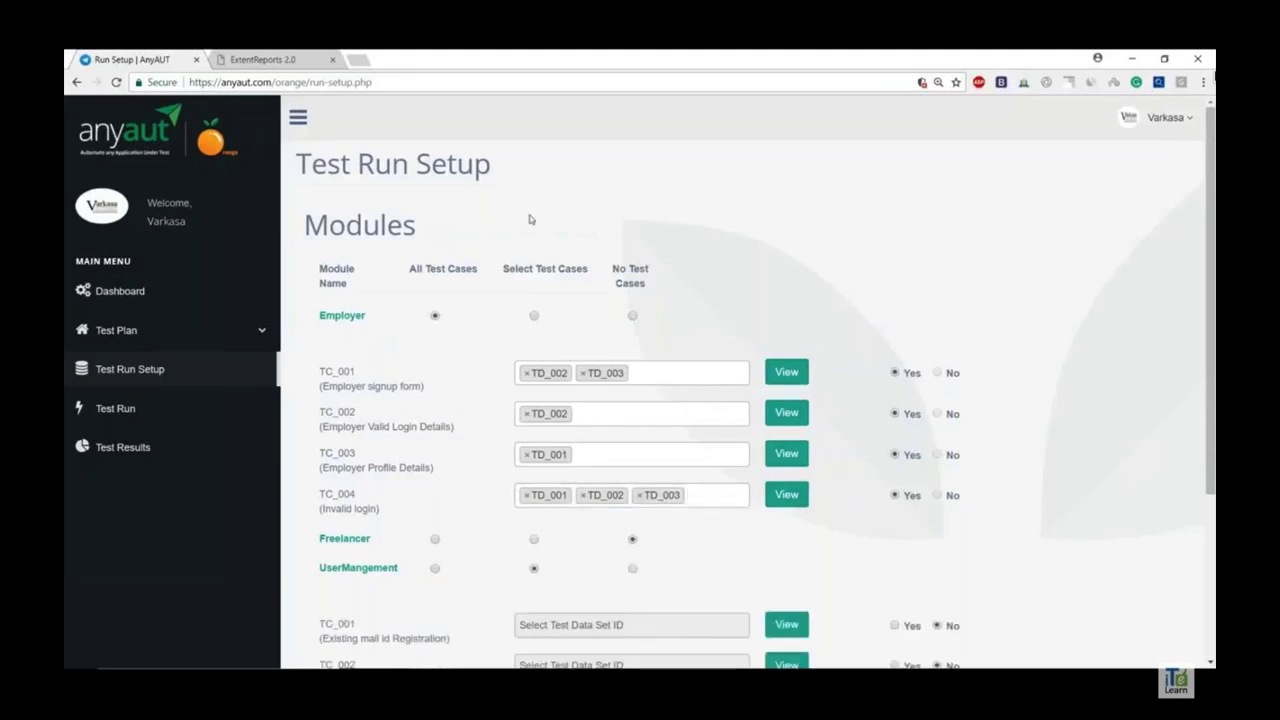
{"action": "scroll", "coordinate": [532, 318], "scroll_direction": "down", "scroll_amount": 3}
{"action": "left_click", "coordinate": [567, 621]}
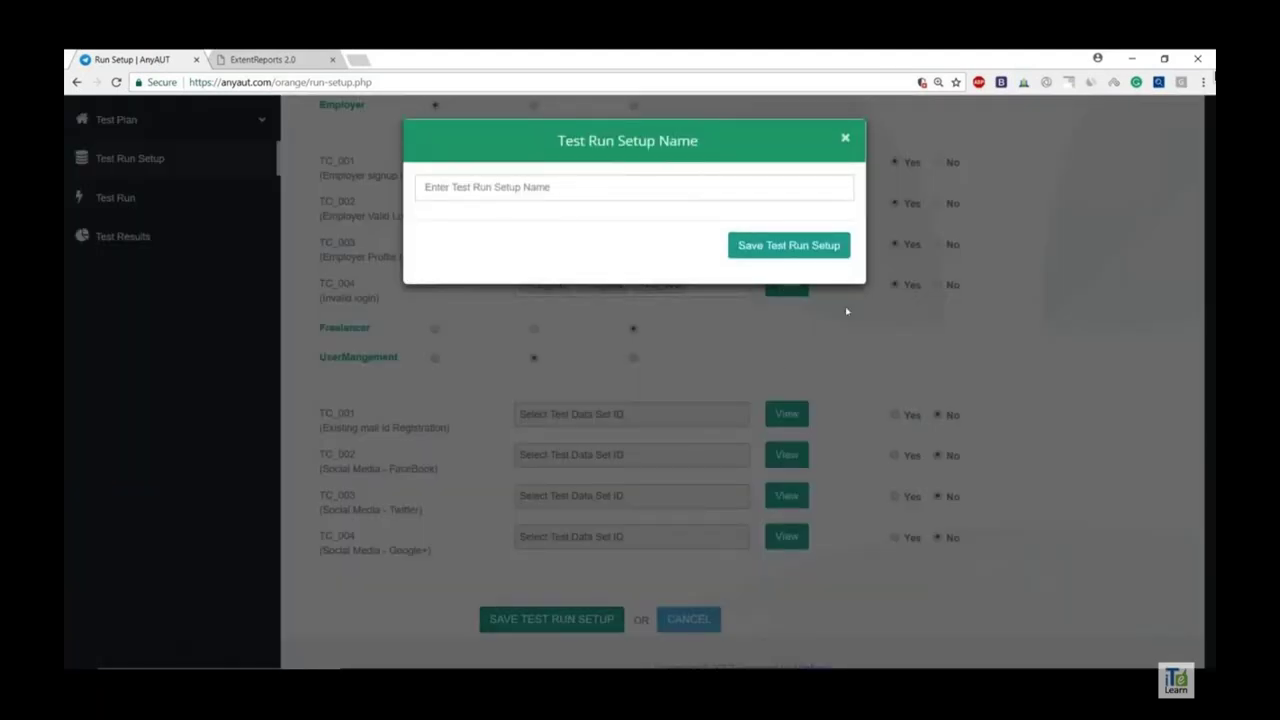
{"action": "left_click", "coordinate": [845, 140]}
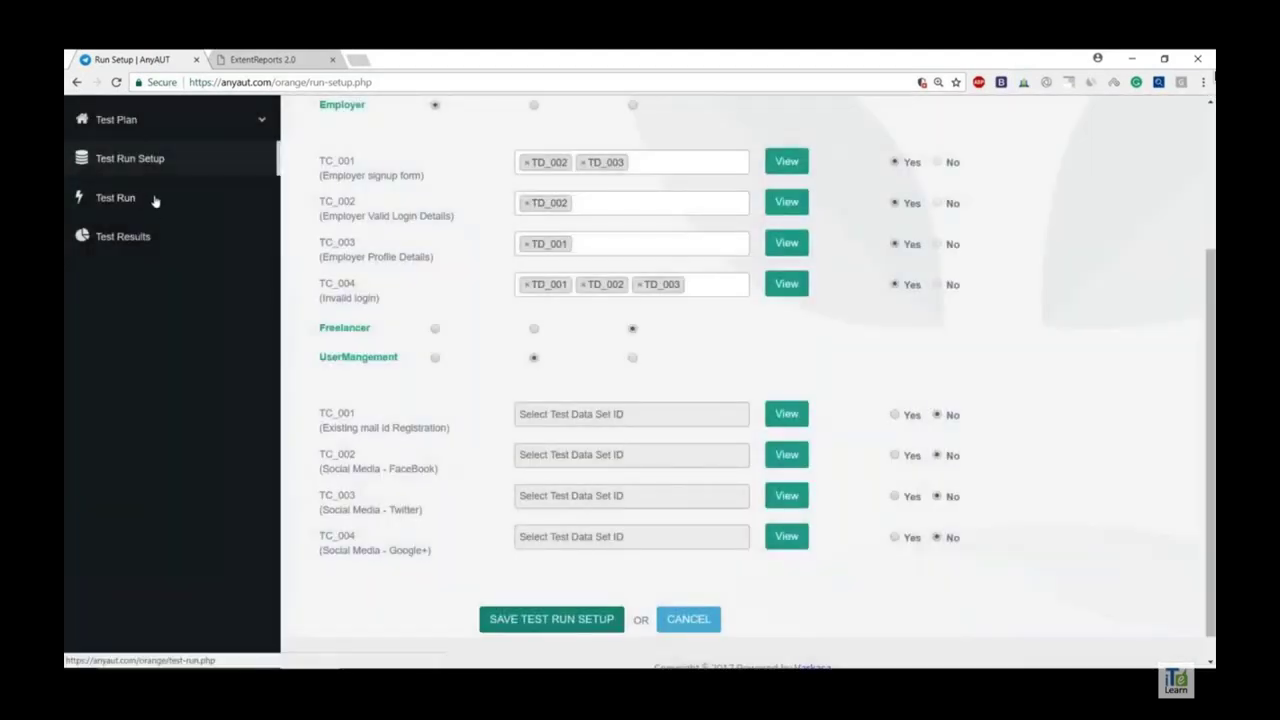
{"action": "left_click", "coordinate": [153, 199]}
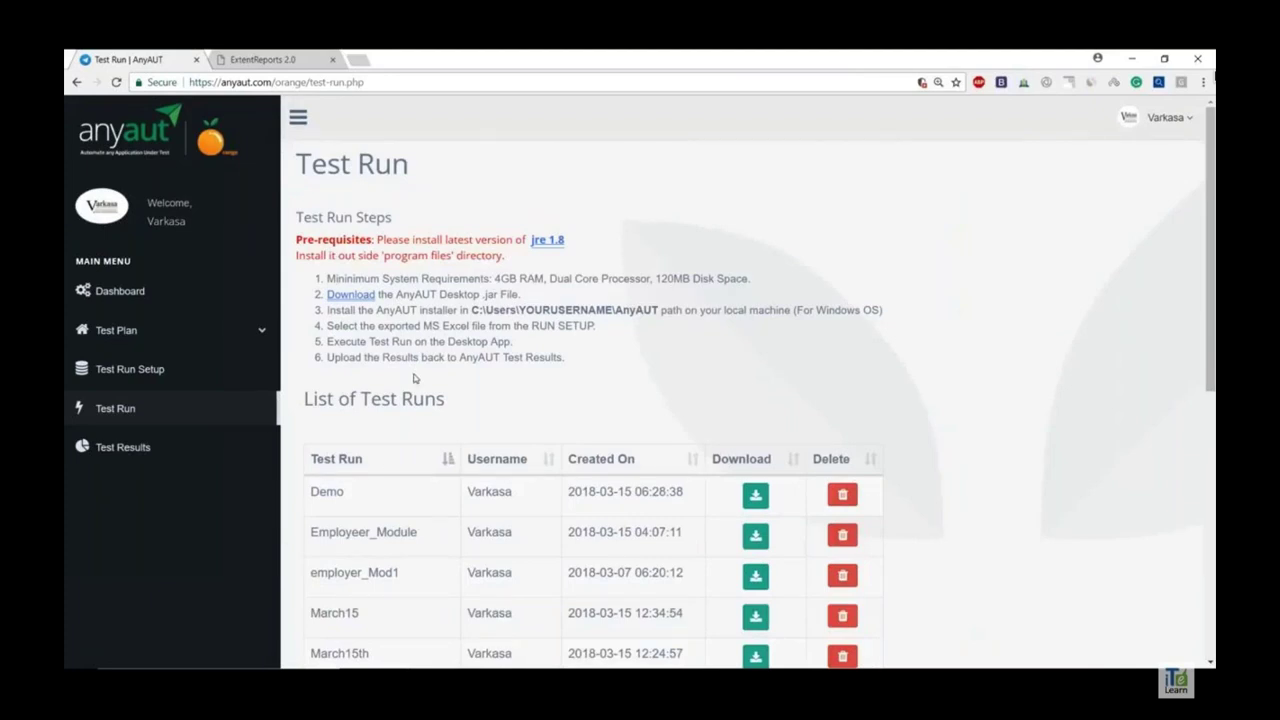
Download and save the Demo test run's .xls, then open it in OpenOffice Calc.
{"action": "left_click", "coordinate": [755, 500]}
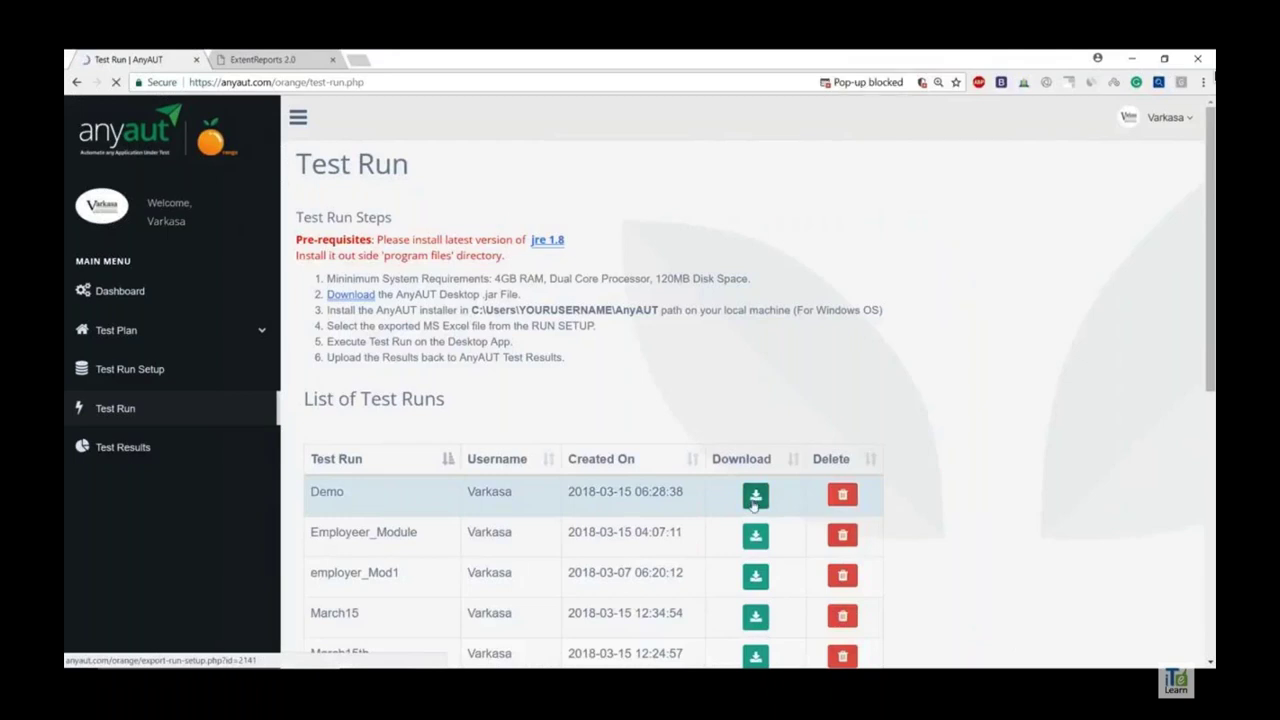
{"action": "left_click", "coordinate": [517, 364]}
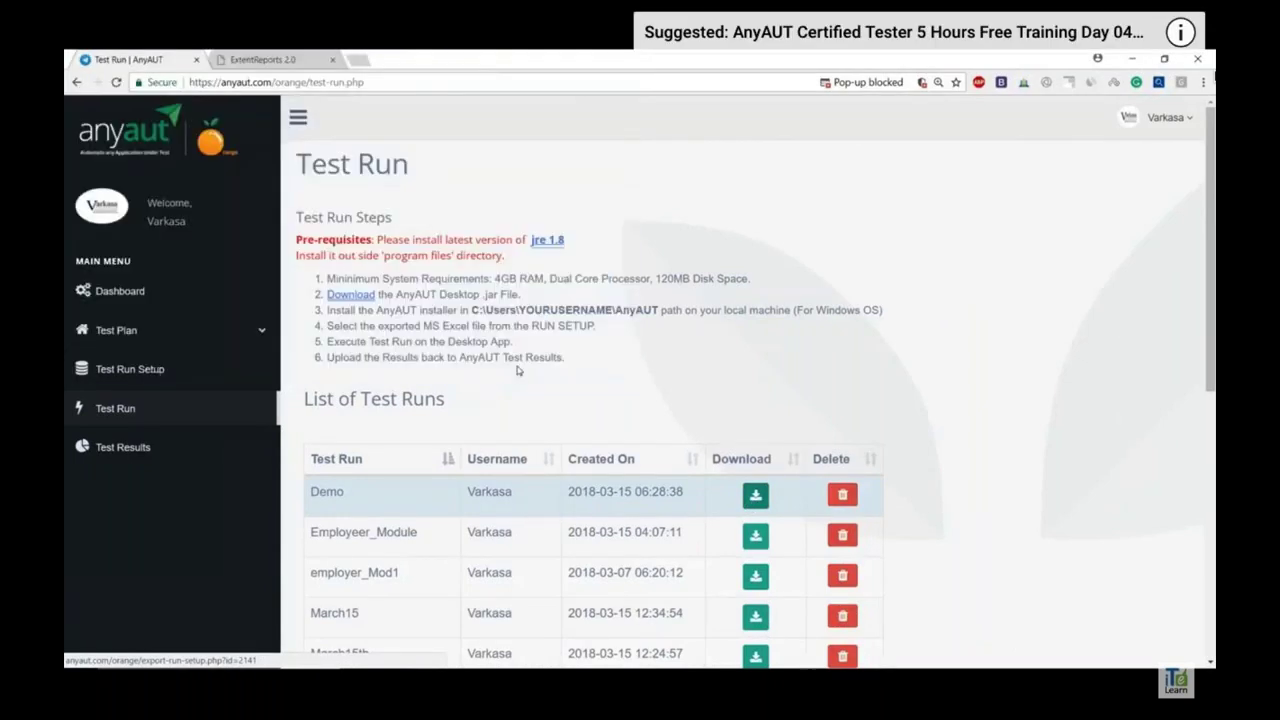
{"action": "left_click", "coordinate": [140, 652]}
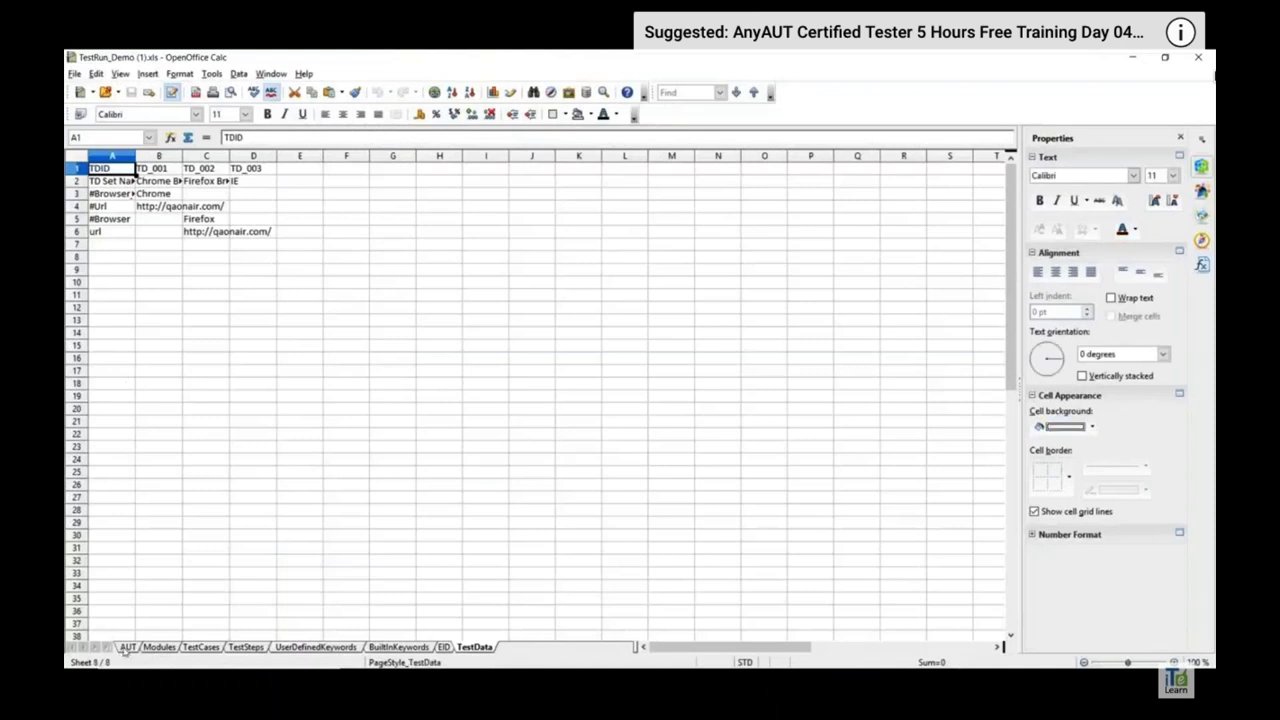
Browse the AUT, Modules and TestSteps sheets of the exported TestRun workbook.
{"action": "left_click", "coordinate": [127, 647]}
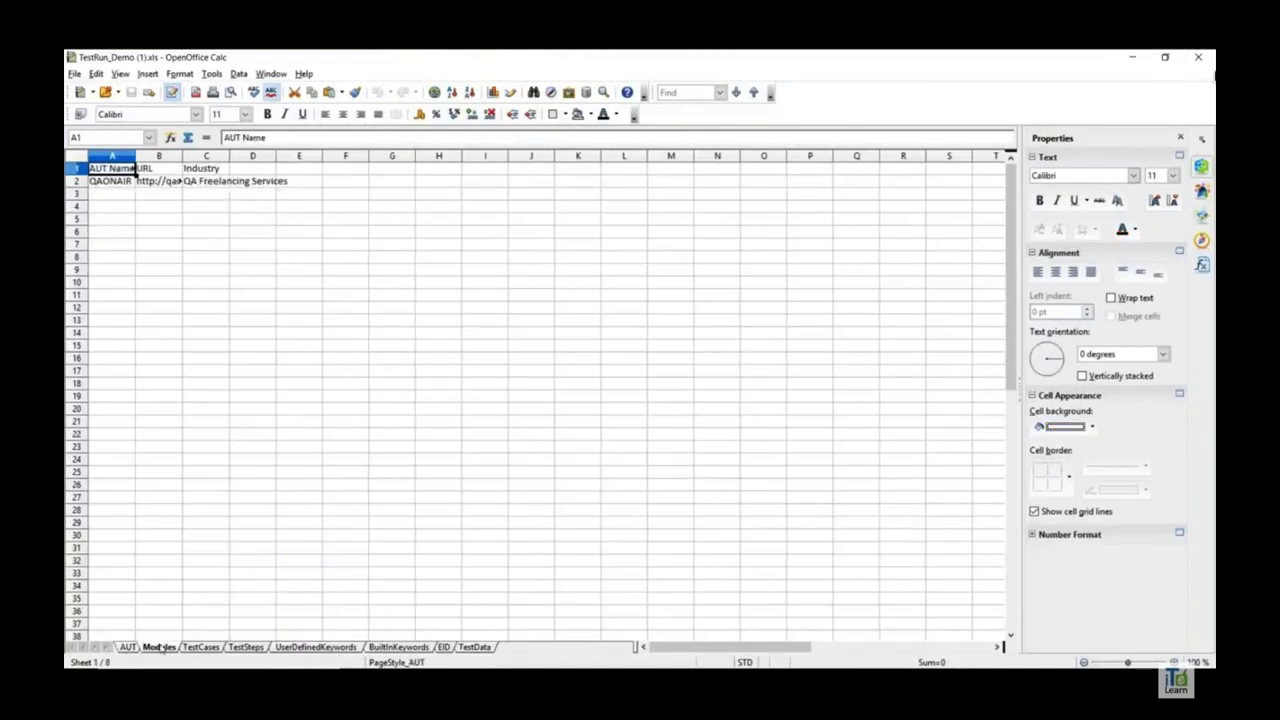
{"action": "left_click", "coordinate": [159, 647]}
{"action": "left_click", "coordinate": [249, 648]}
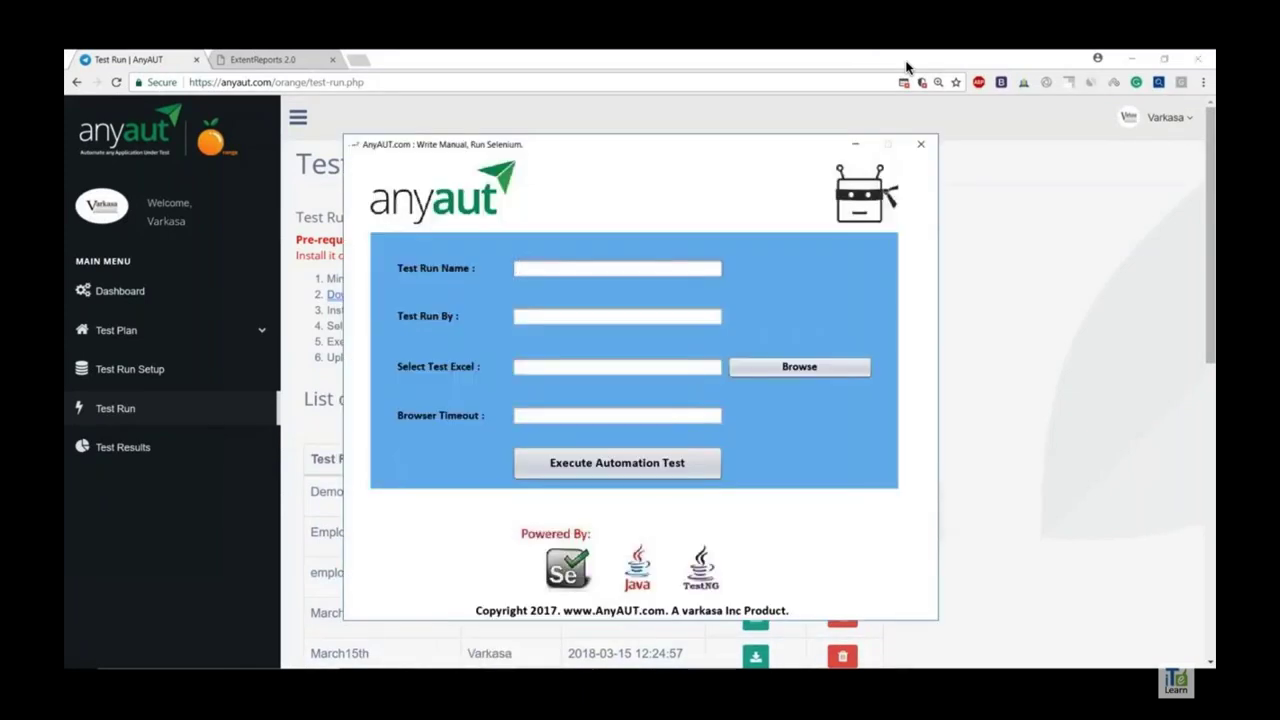
Reposition the runner window, enter a test run name and the tester's name, then browse for the Excel.
{"action": "left_click_drag", "start_coordinate": [487, 154], "coordinate": [764, 158]}
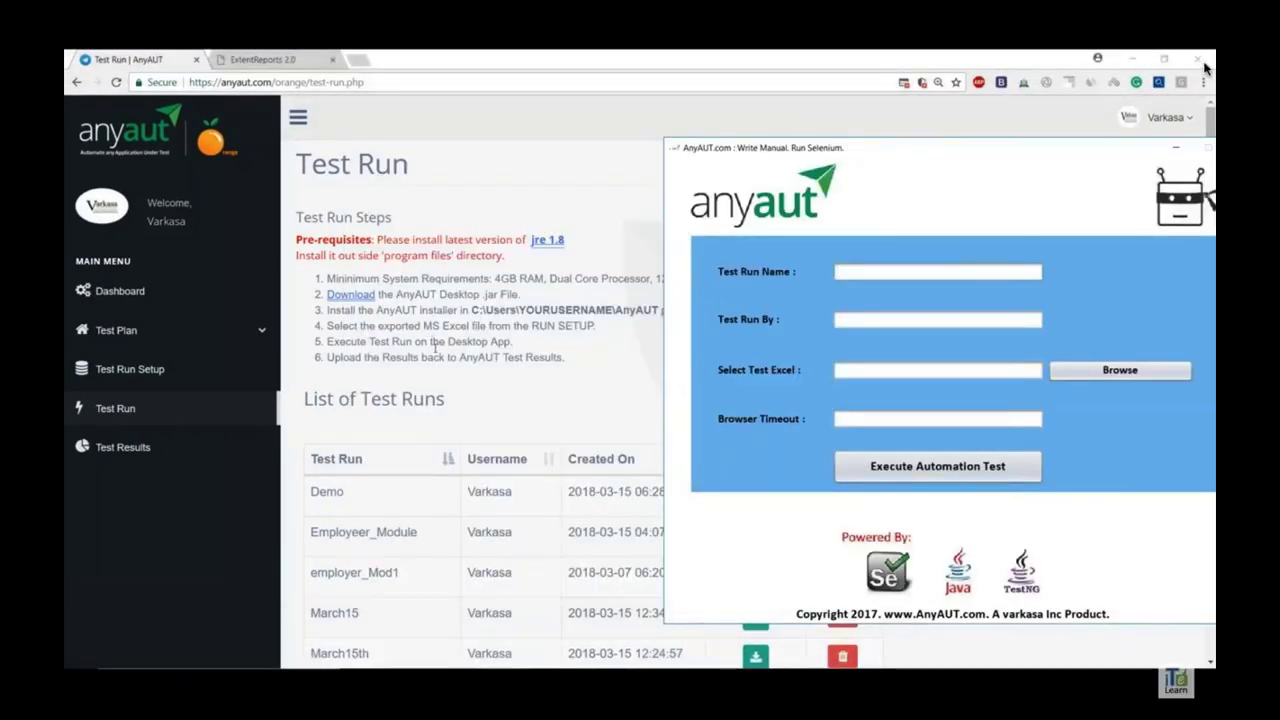
{"action": "left_click_drag", "start_coordinate": [902, 151], "coordinate": [549, 107]}
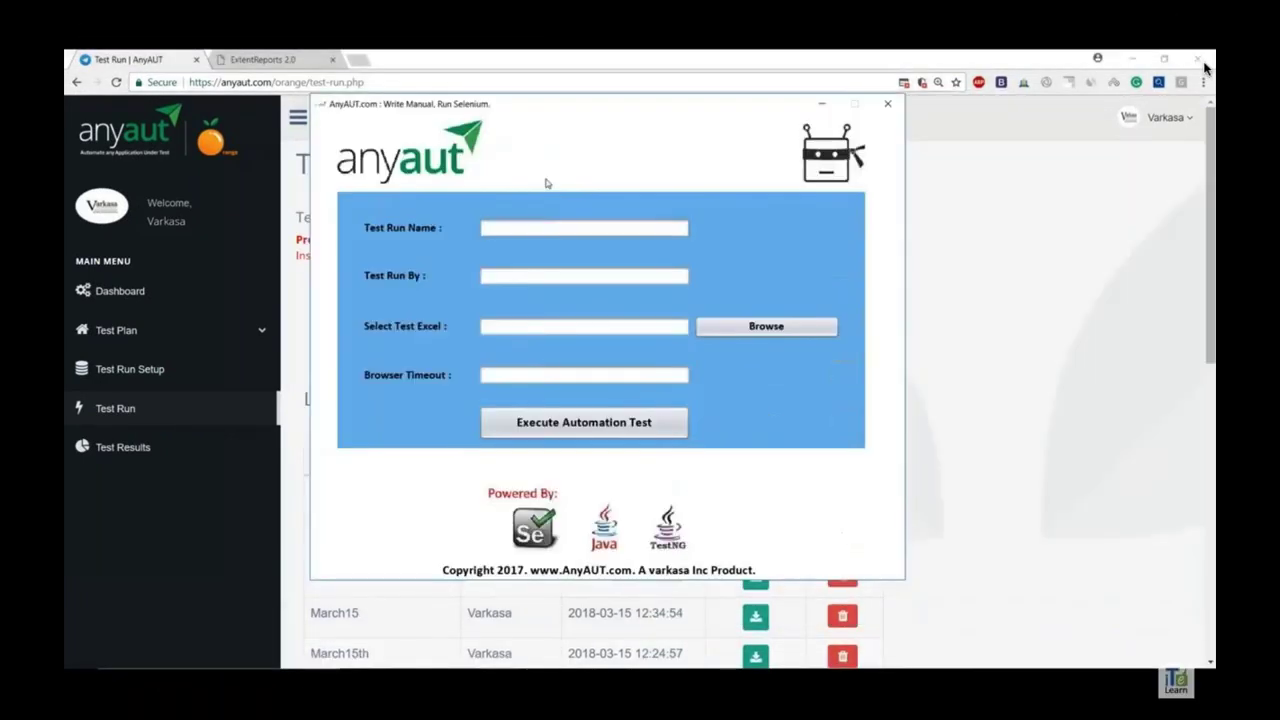
{"action": "left_click", "coordinate": [555, 228]}
{"action": "type", "text": "tes"}
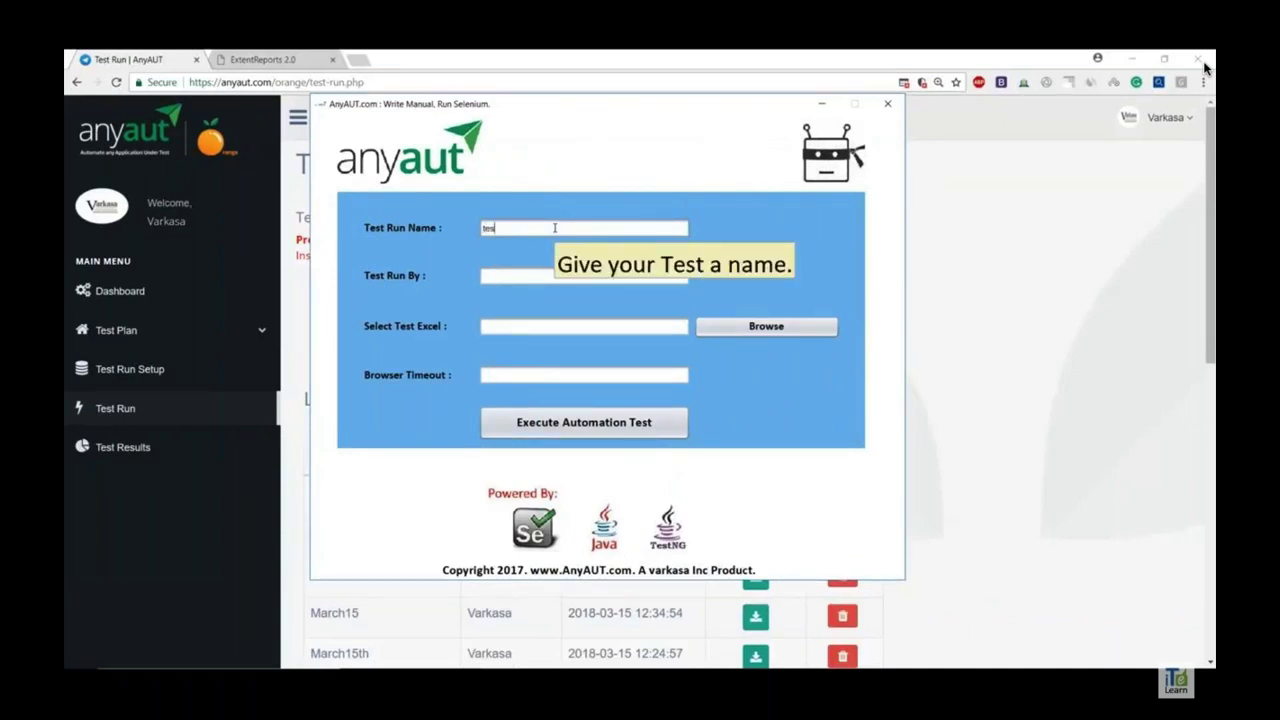
{"action": "type", "text": "tKarthik"}
{"action": "key", "text": "Tab"}
{"action": "type", "text": "Karthik"}
{"action": "key", "text": "Tab"}
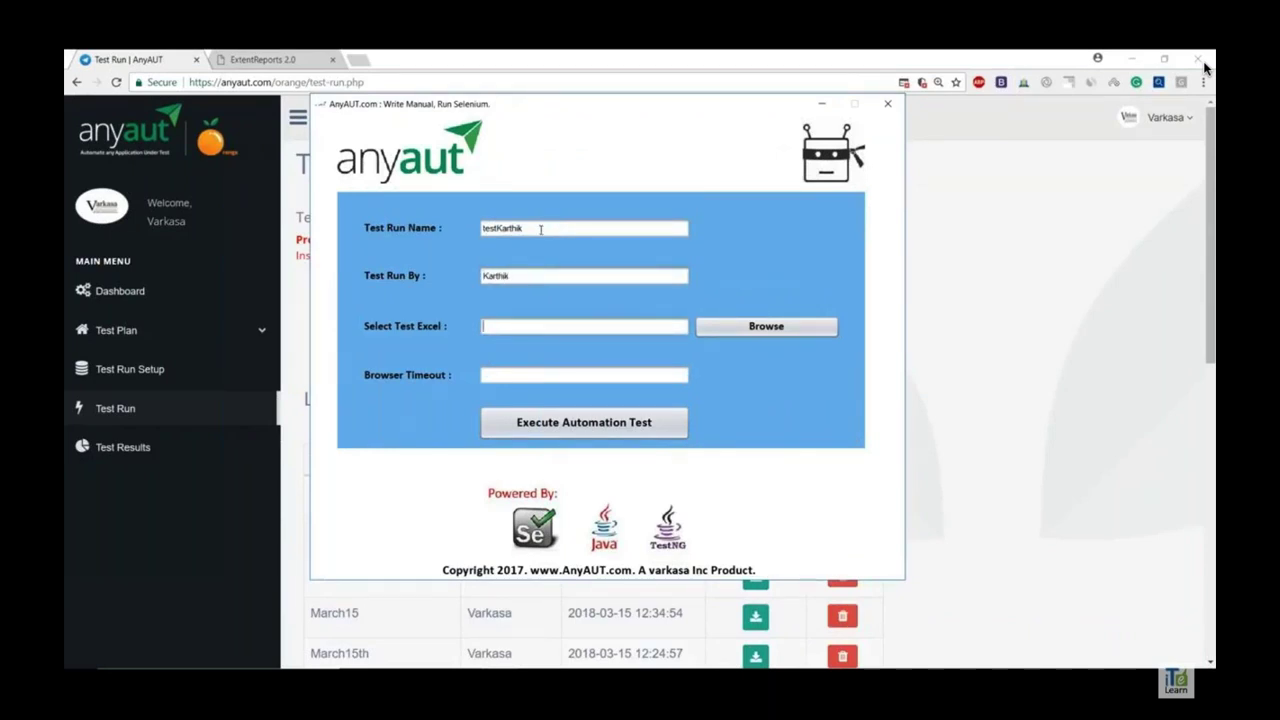
{"action": "left_click", "coordinate": [830, 330]}
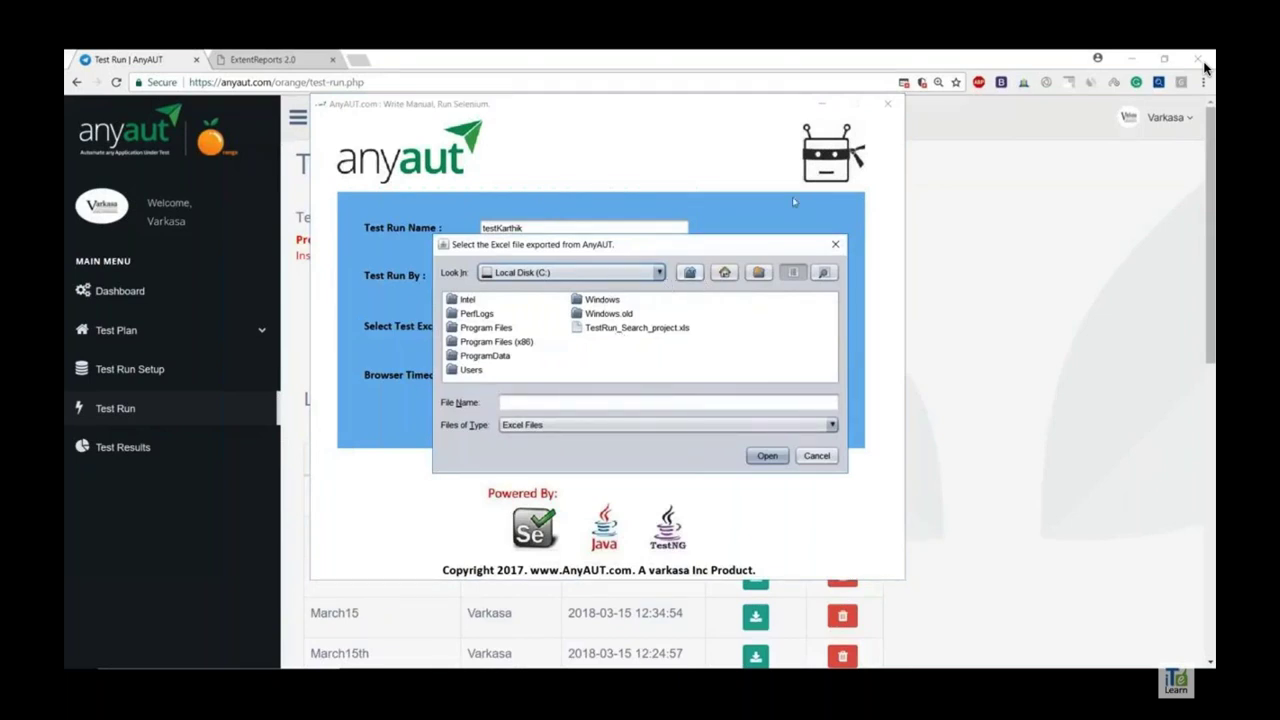
Load TestRun_Demo.xls from the Desktop into the Select Test Excel field.
{"action": "left_click", "coordinate": [870, 248]}
{"action": "left_click", "coordinate": [1124, 568]}
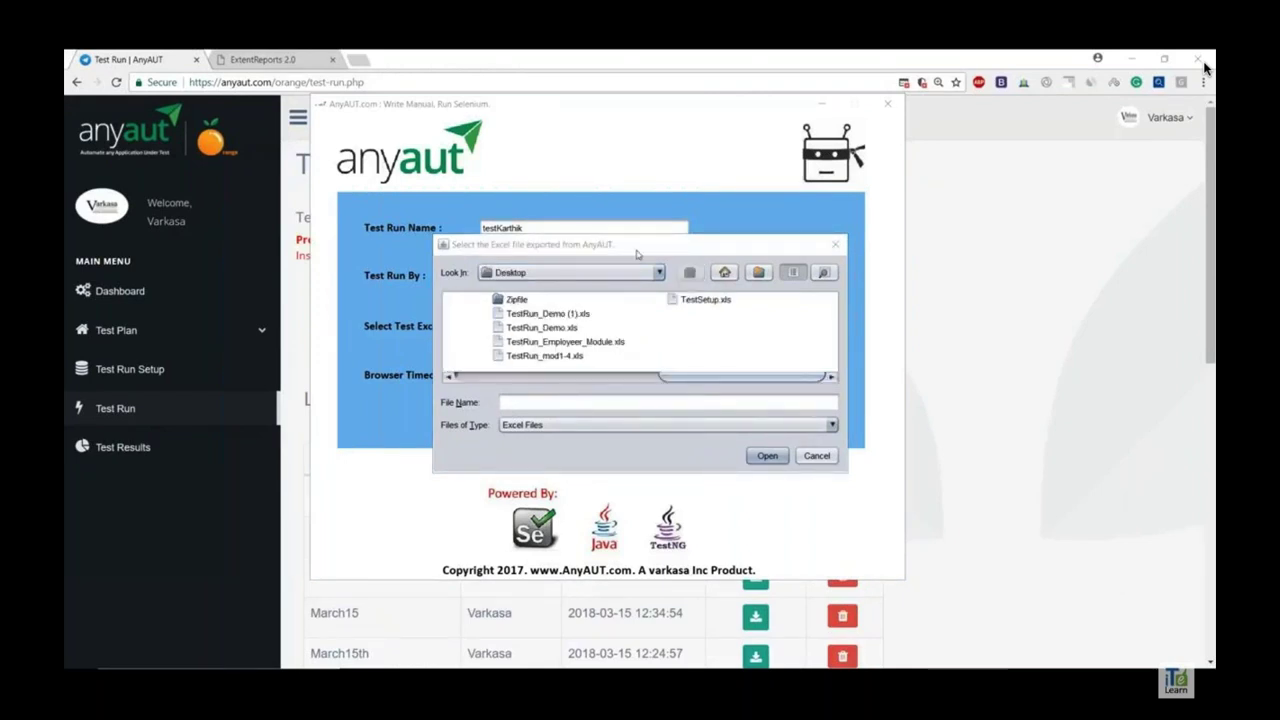
{"action": "left_click", "coordinate": [550, 330]}
{"action": "left_click", "coordinate": [550, 330]}
{"action": "left_click", "coordinate": [565, 342]}
{"action": "double_click", "coordinate": [540, 327]}
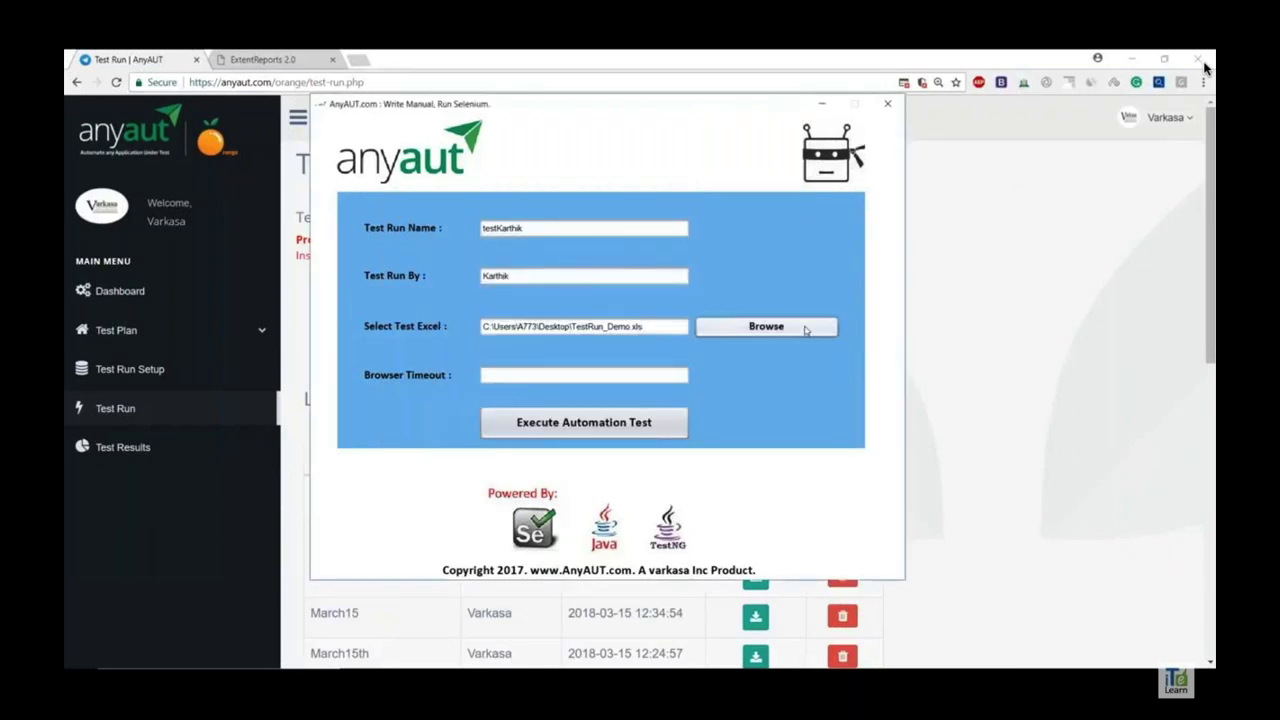
Change the browser timeout from 5 to 8 seconds and execute the automation test.
{"action": "left_click", "coordinate": [624, 372]}
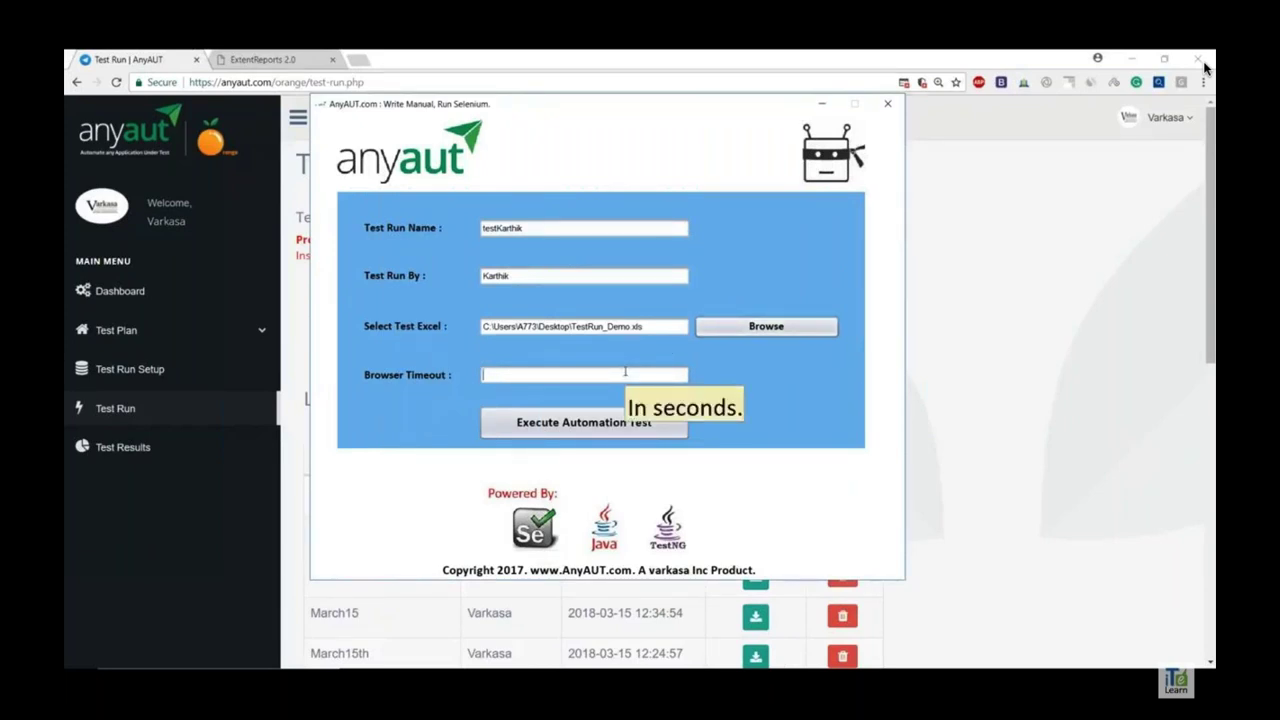
{"action": "type", "text": "5"}
{"action": "key", "text": "BackSpace"}
{"action": "type", "text": "8"}
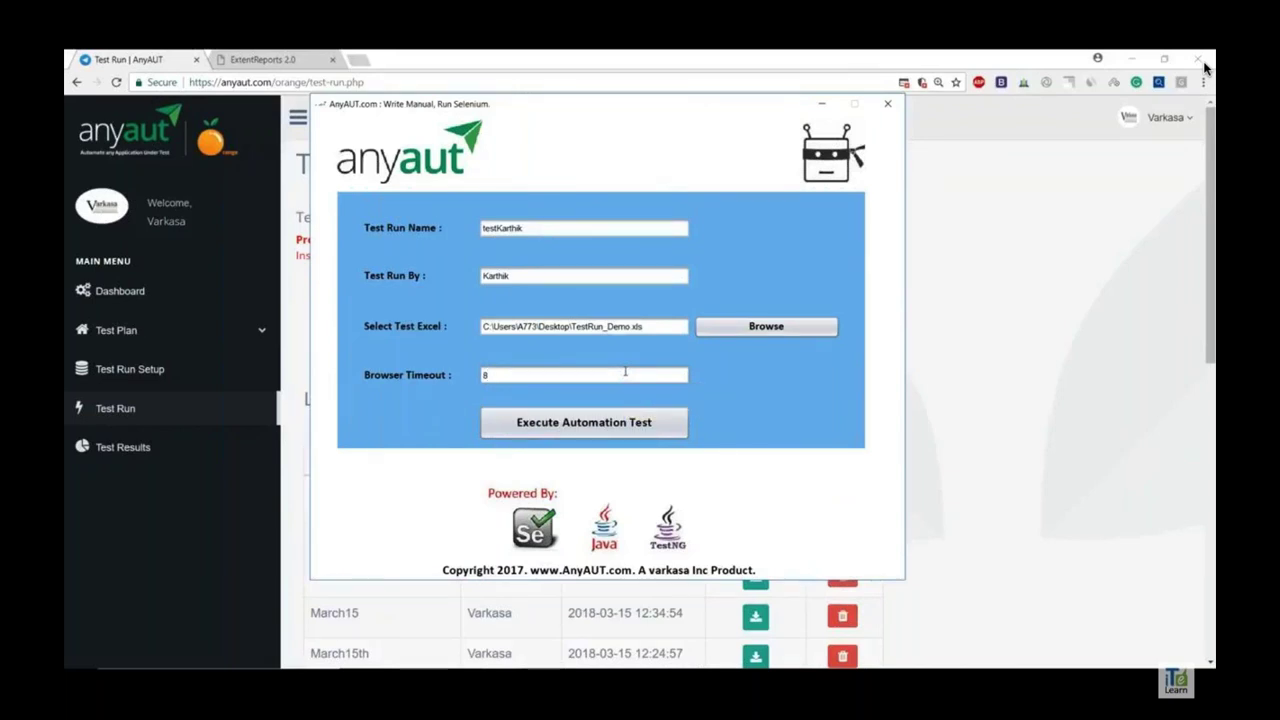
{"action": "left_click", "coordinate": [622, 424]}
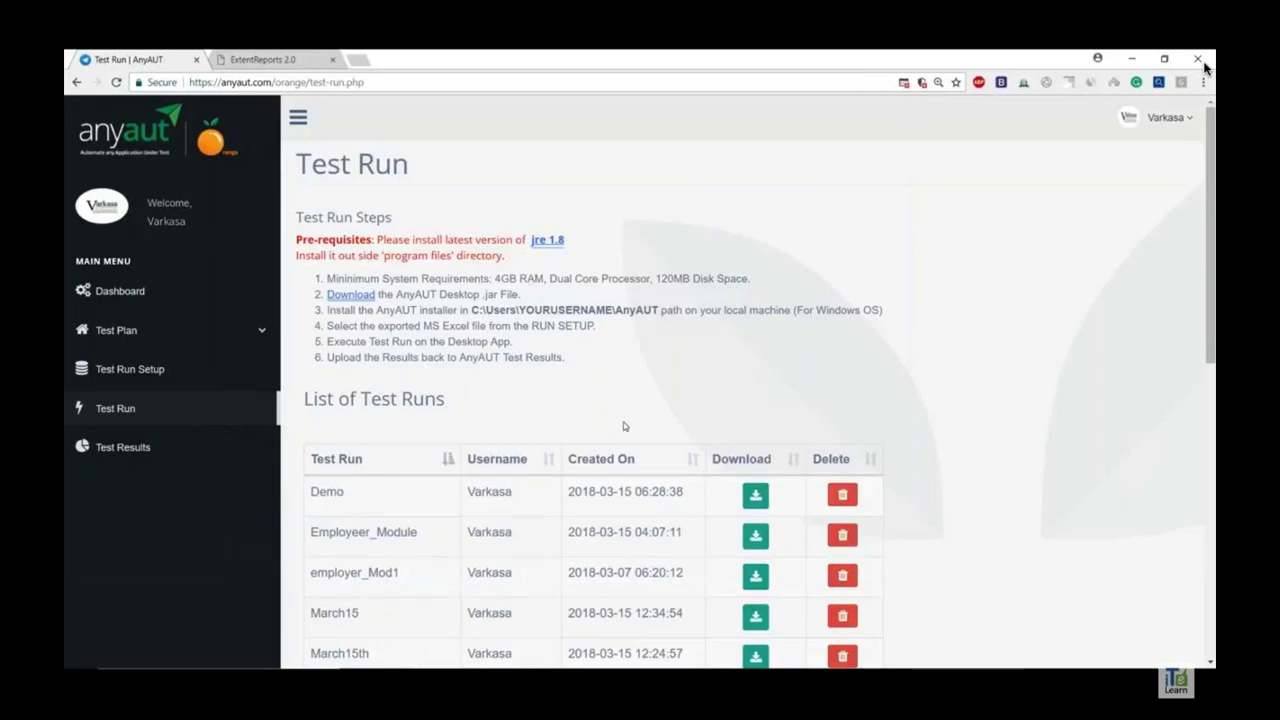
Open the F:\Results\TestRun_Test1 folder holding Report.html, RunResult.xls and Screenshots.
{"action": "left_click", "coordinate": [223, 440]}
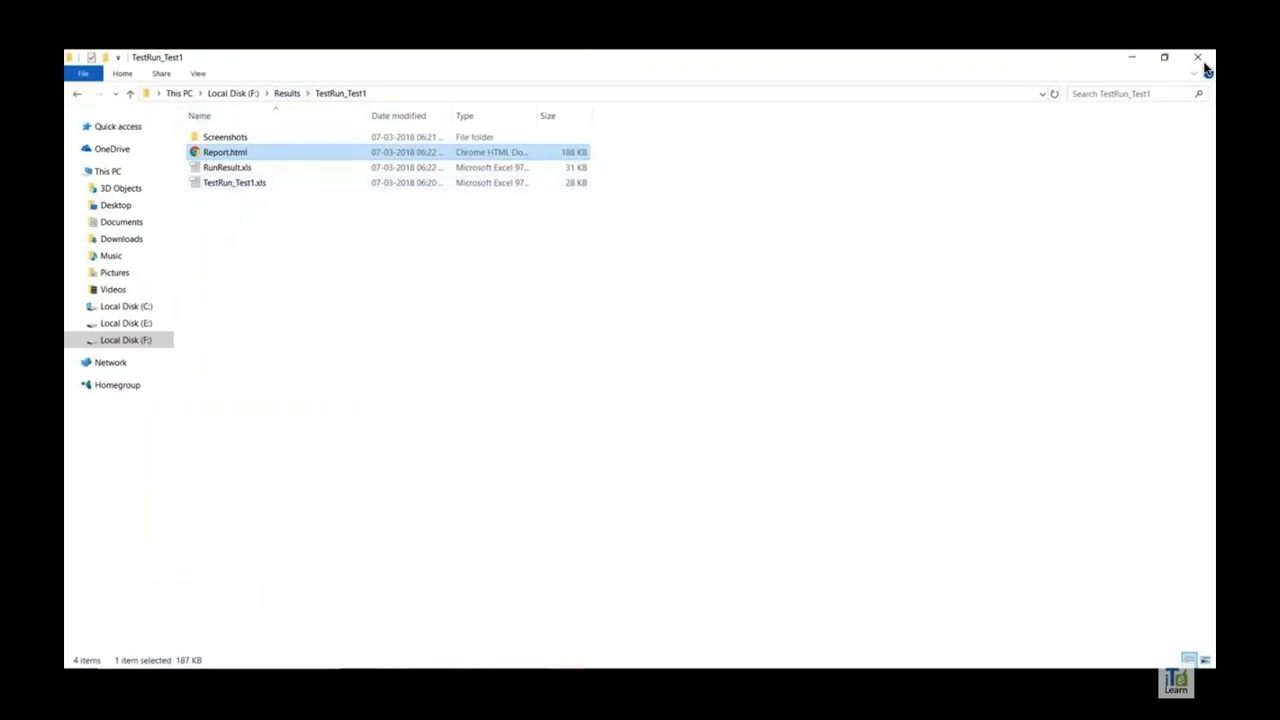
Return to the browser and show AnyAUT's Test Results page with each run setup's uploaded file.
{"action": "key", "text": "super+3"}
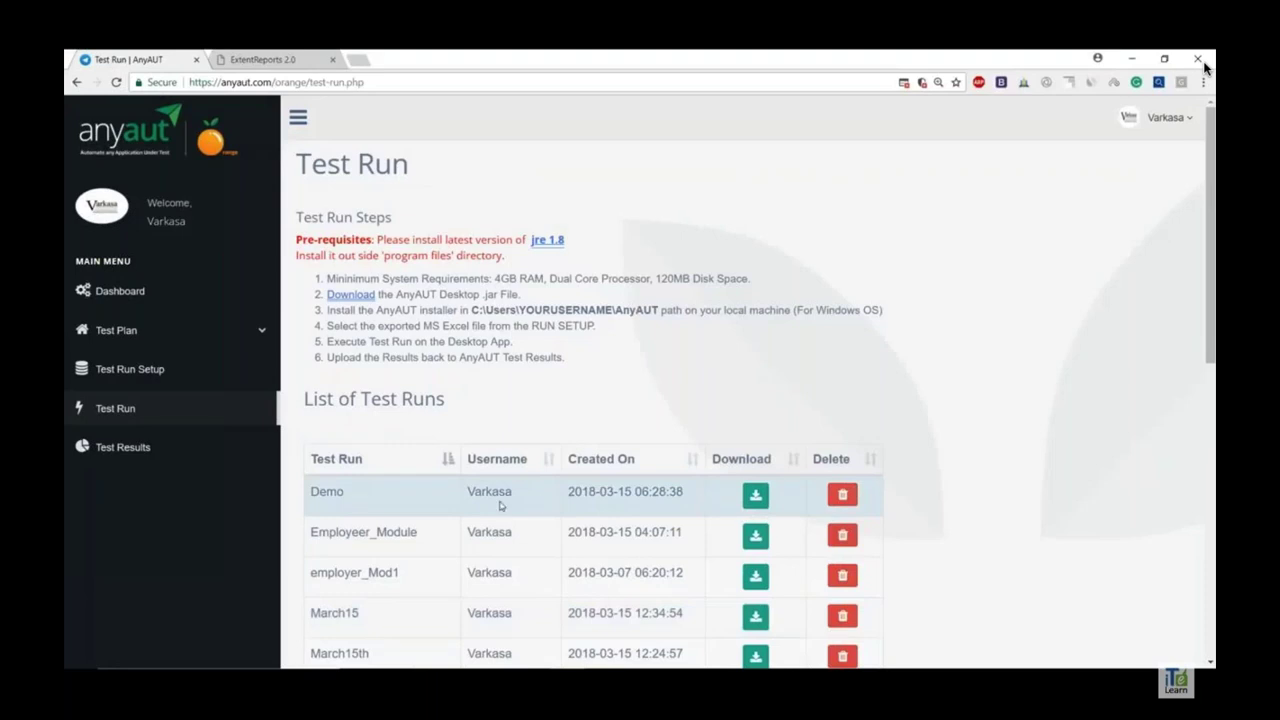
{"action": "left_click", "coordinate": [141, 458]}
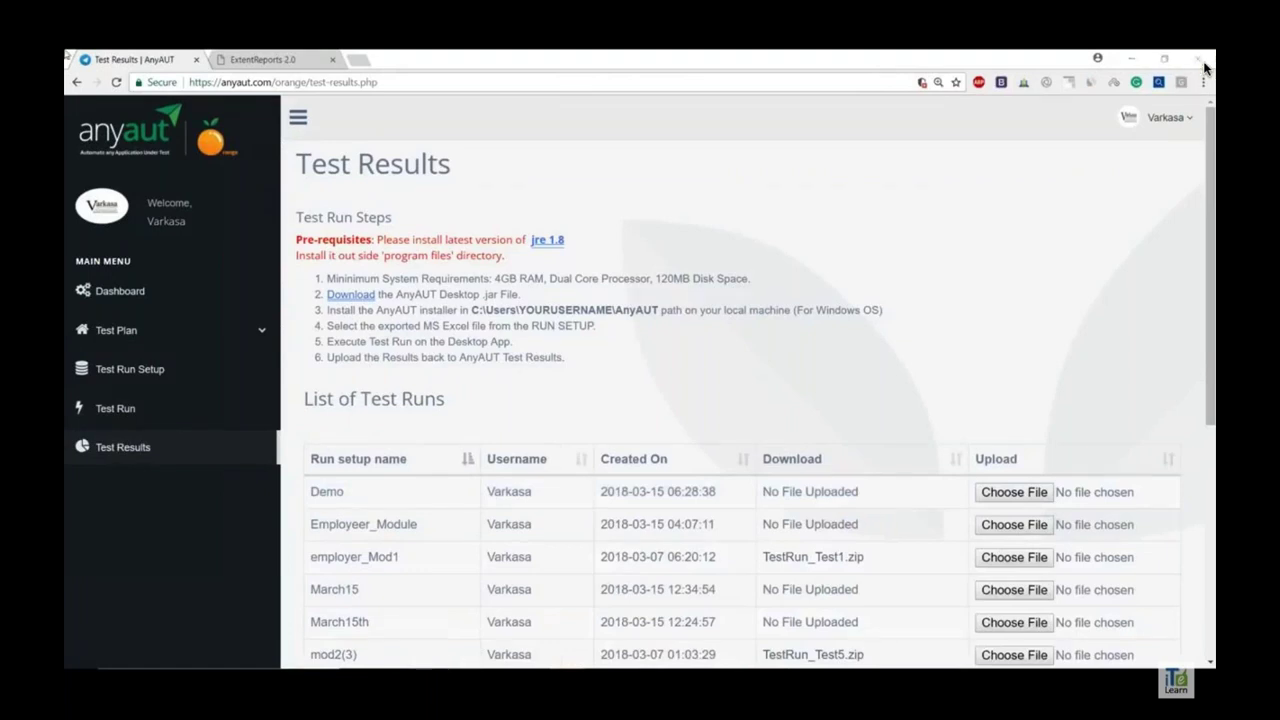
Bring up the TestRun_Test1 ExtentReports report in its per-test view, starting at TC_001.
{"action": "left_click", "coordinate": [265, 60]}
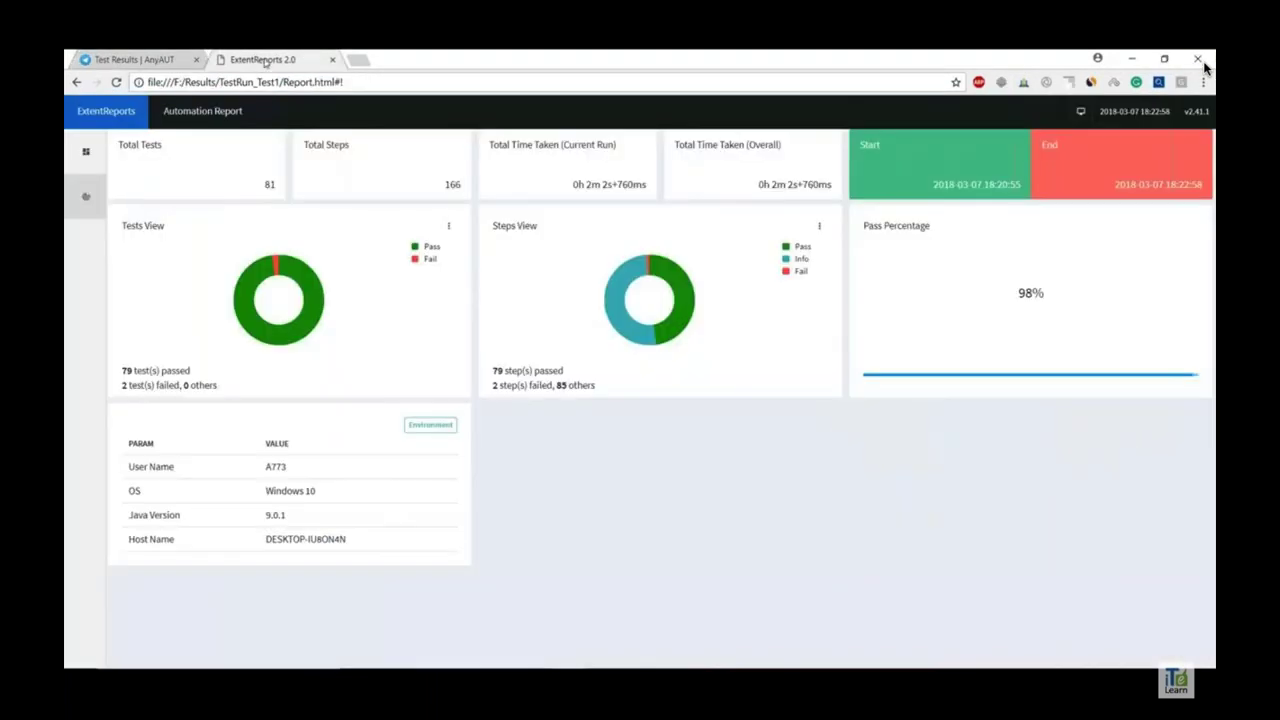
{"action": "left_click", "coordinate": [86, 151]}
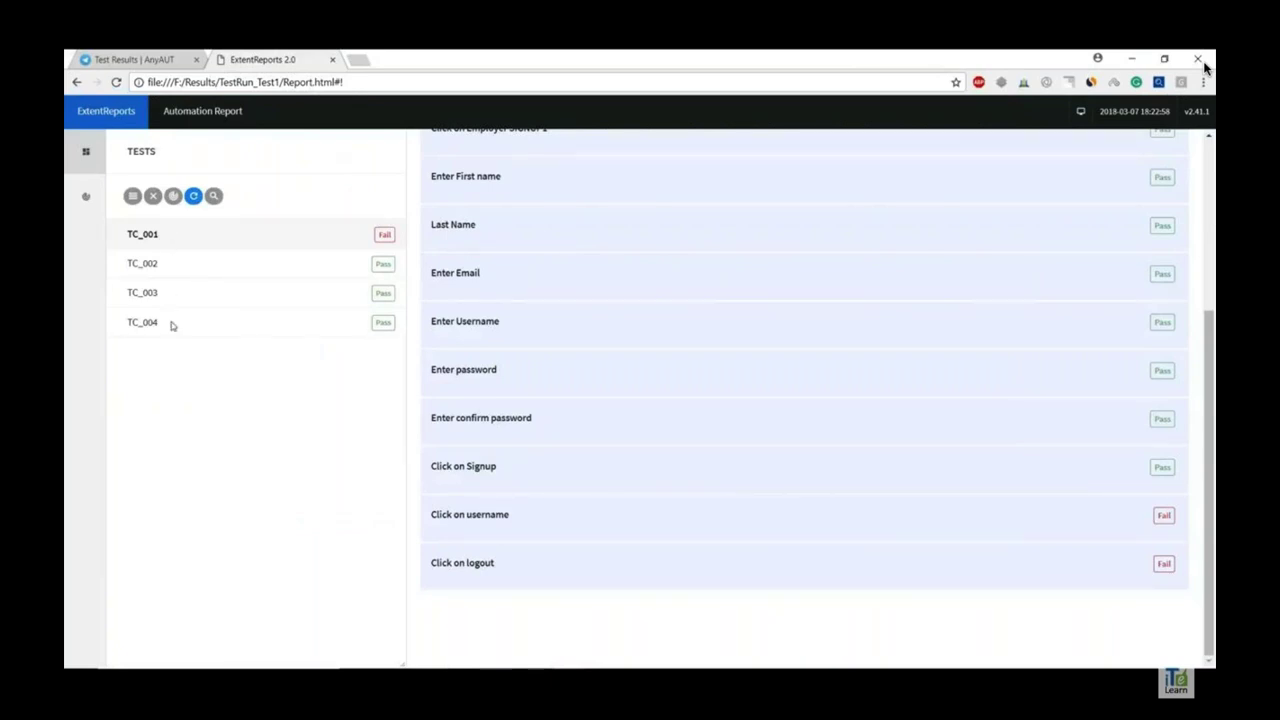
Expand TC_001's step details and view the failed Click on username step's error snapshot.
{"action": "scroll", "coordinate": [575, 460], "scroll_direction": "up", "scroll_amount": 3}
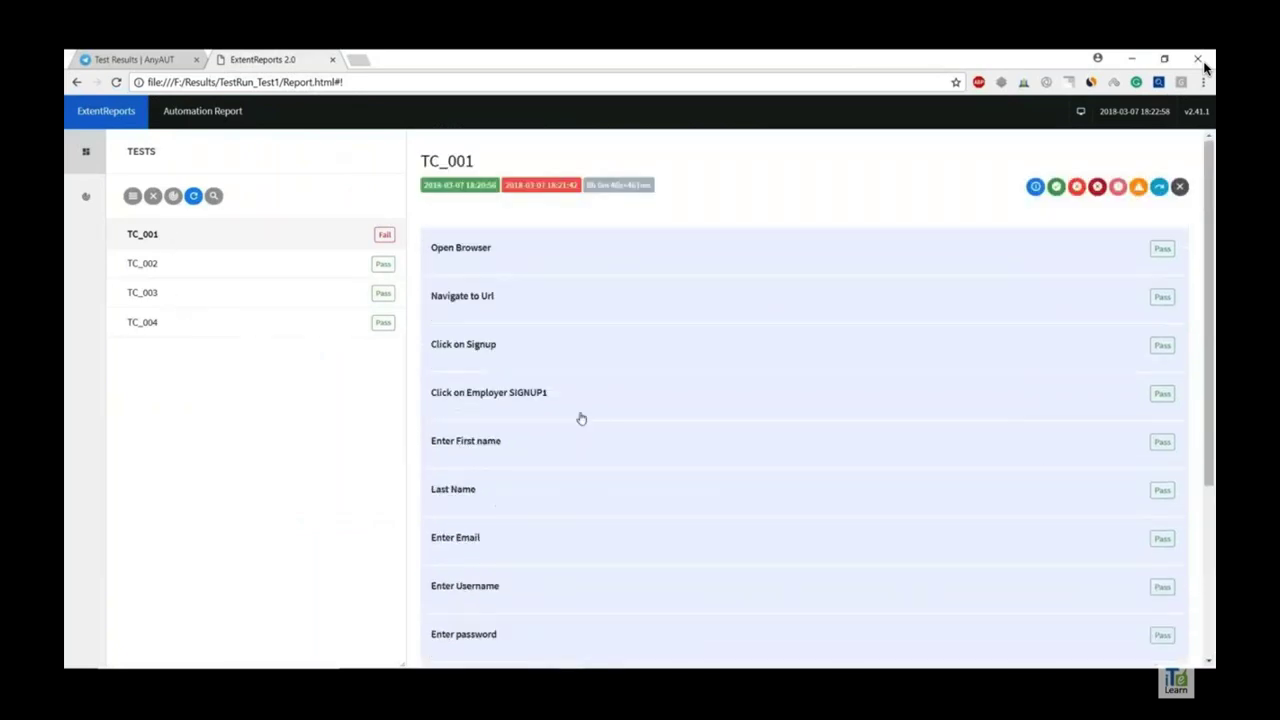
{"action": "left_click", "coordinate": [540, 395]}
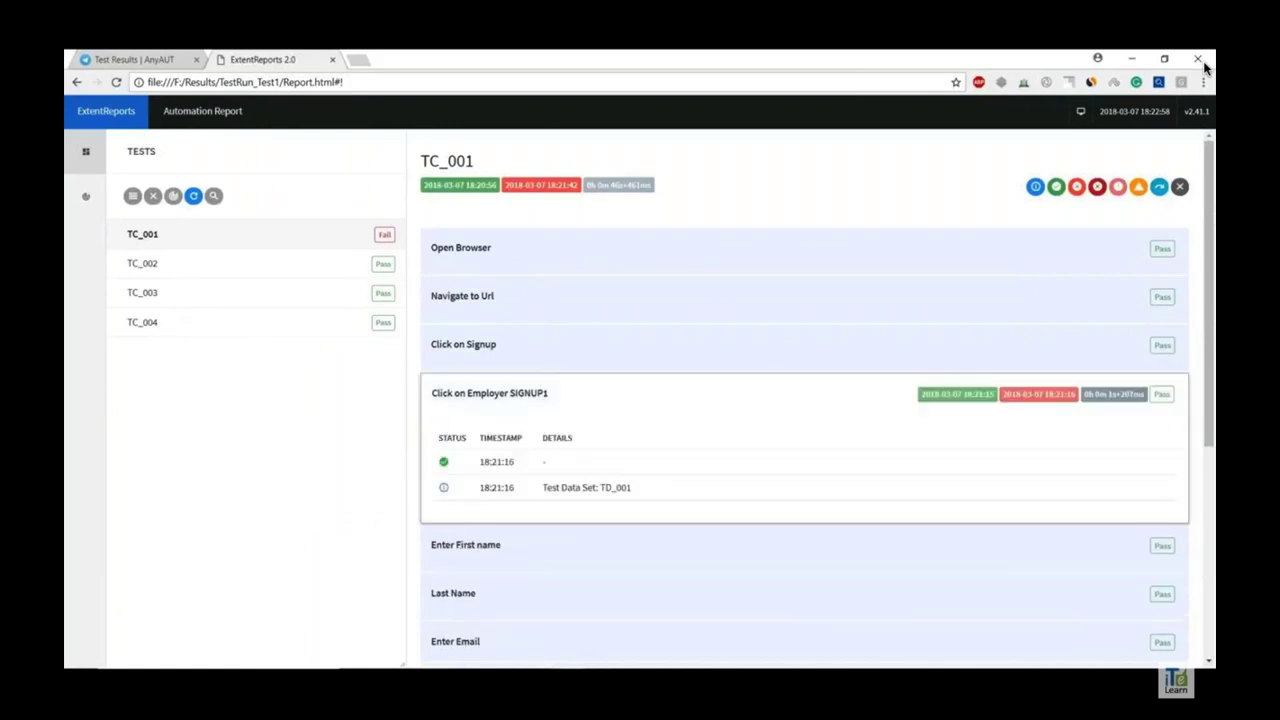
{"action": "left_click", "coordinate": [536, 557]}
{"action": "left_click", "coordinate": [443, 590]}
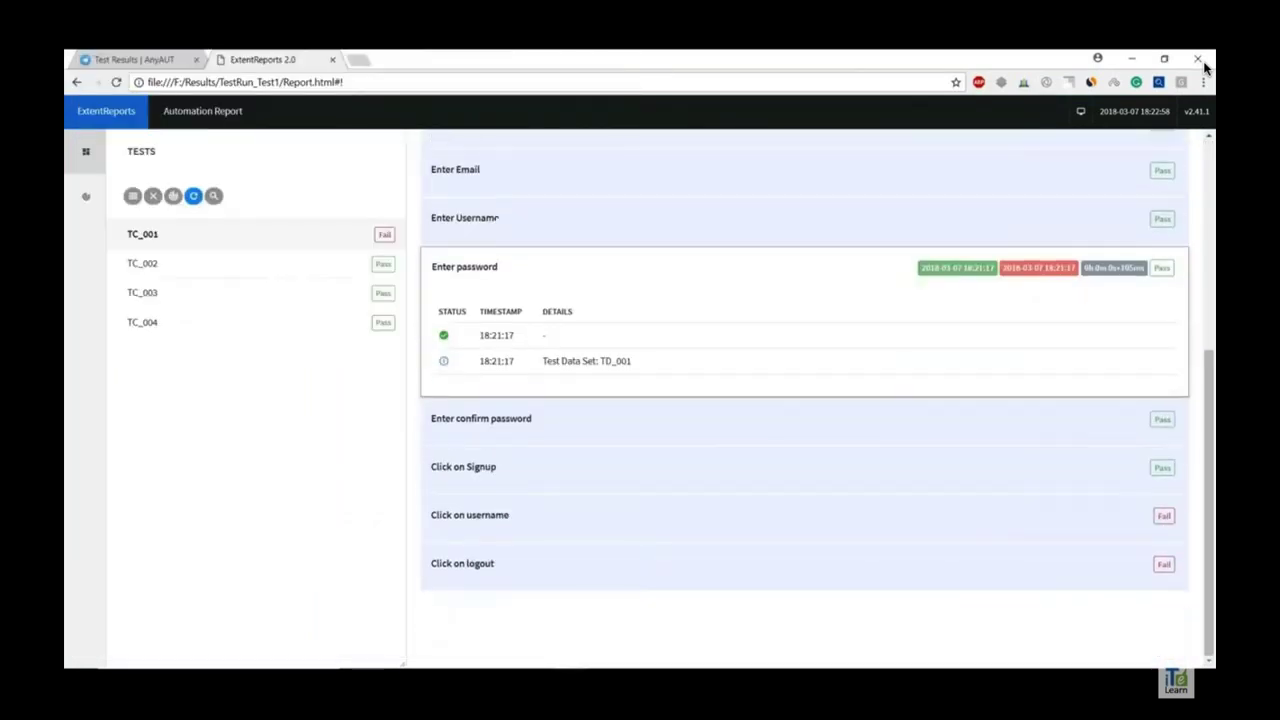
{"action": "left_click", "coordinate": [551, 524]}
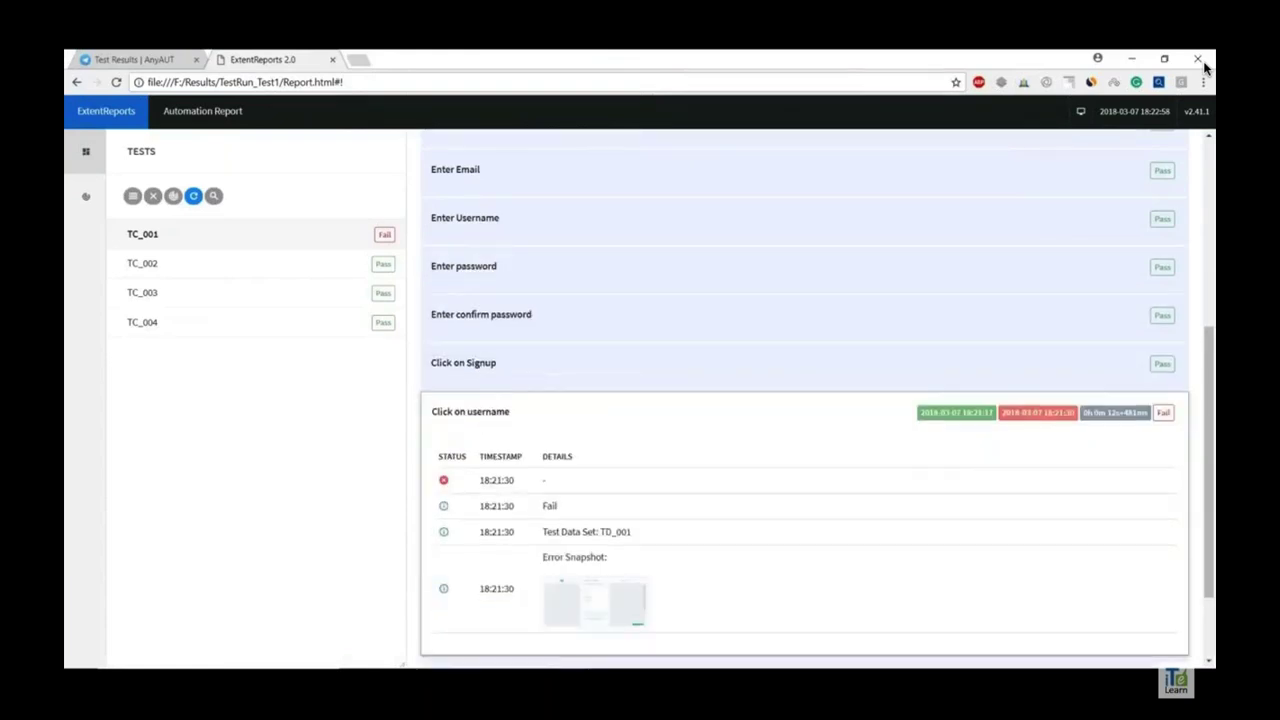
{"action": "left_click", "coordinate": [627, 613]}
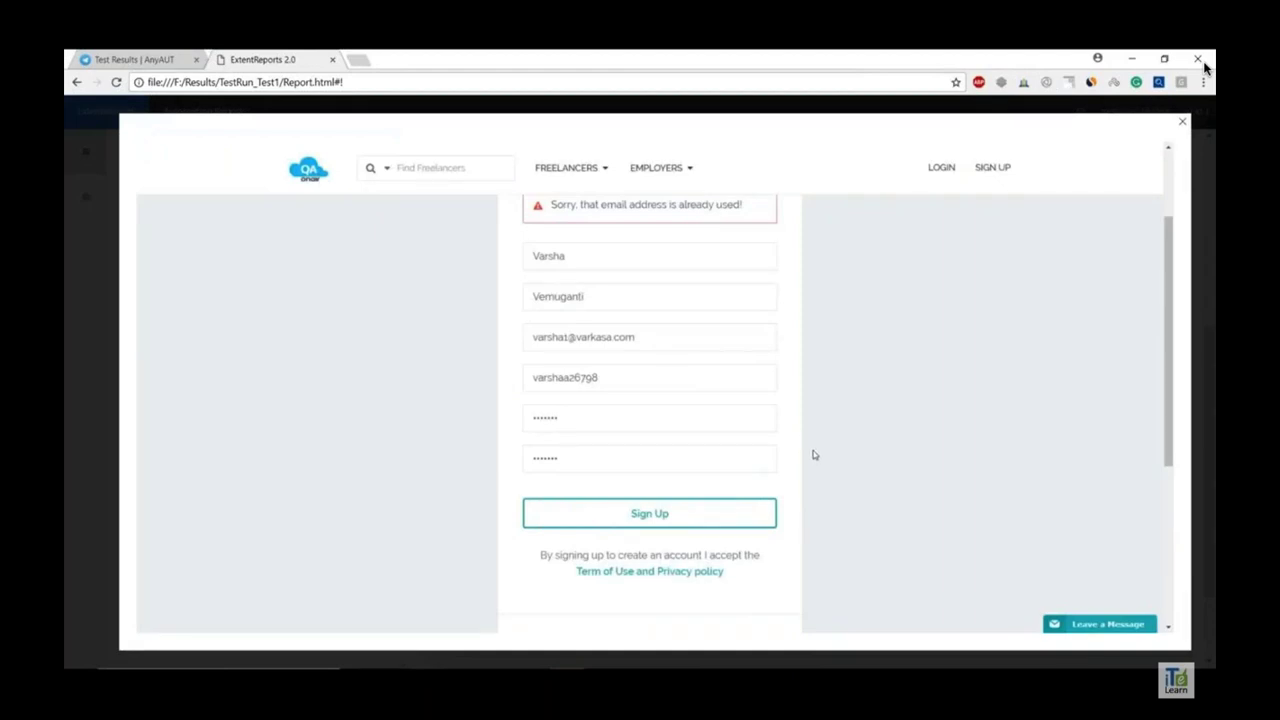
{"action": "left_click", "coordinate": [1184, 123]}
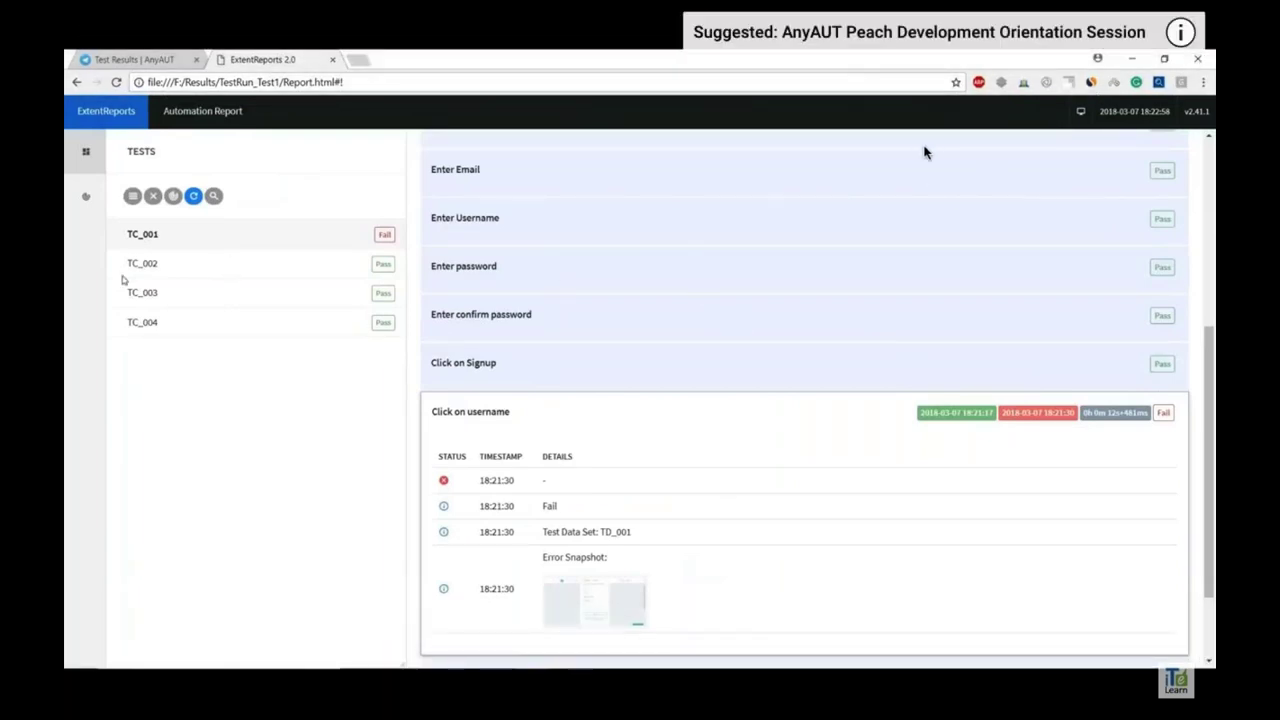
Review TC_002, TC_003 and TC_004 steps, then go back to the report dashboard summary.
{"action": "left_click", "coordinate": [150, 264]}
{"action": "left_click", "coordinate": [165, 292]}
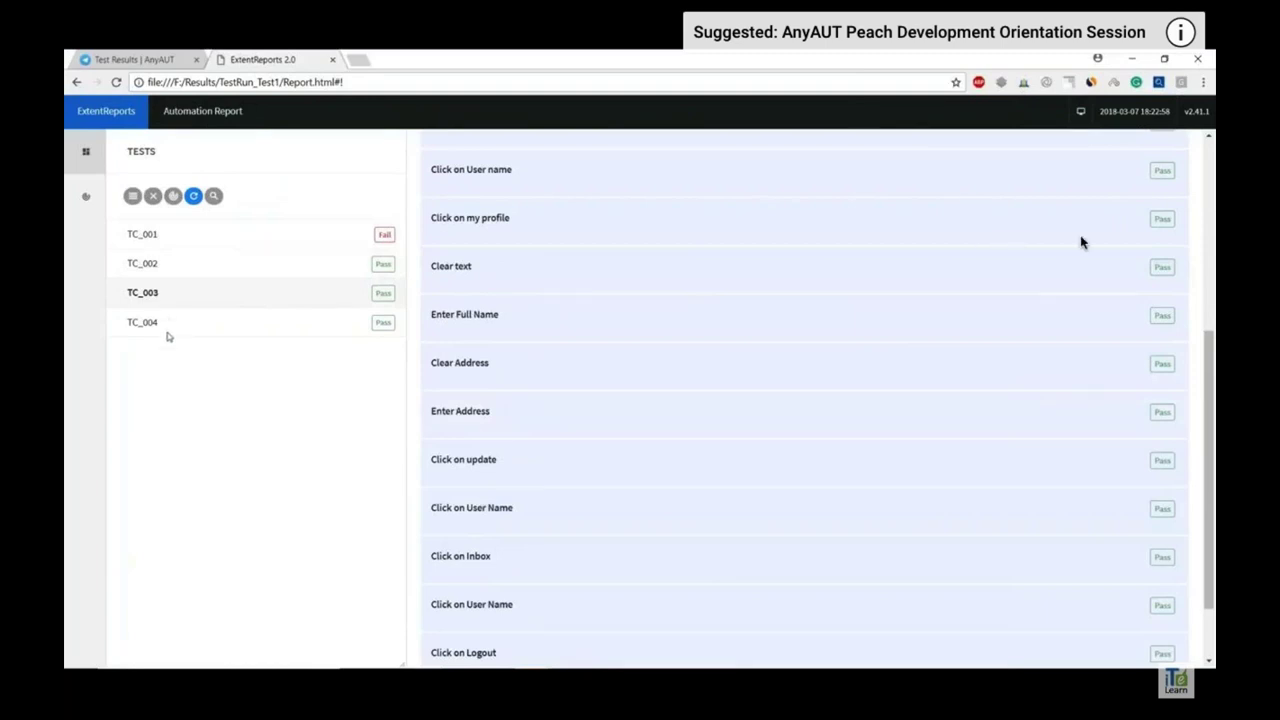
{"action": "left_click", "coordinate": [170, 330]}
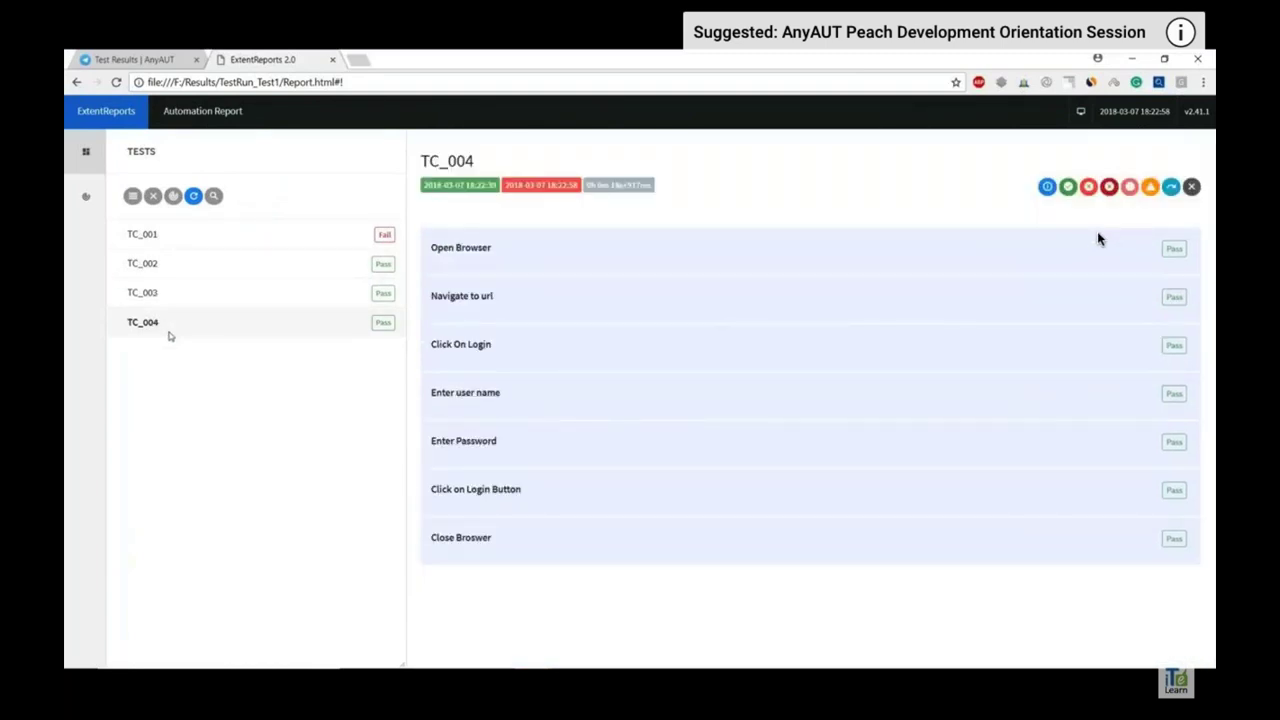
{"action": "left_click", "coordinate": [86, 198]}
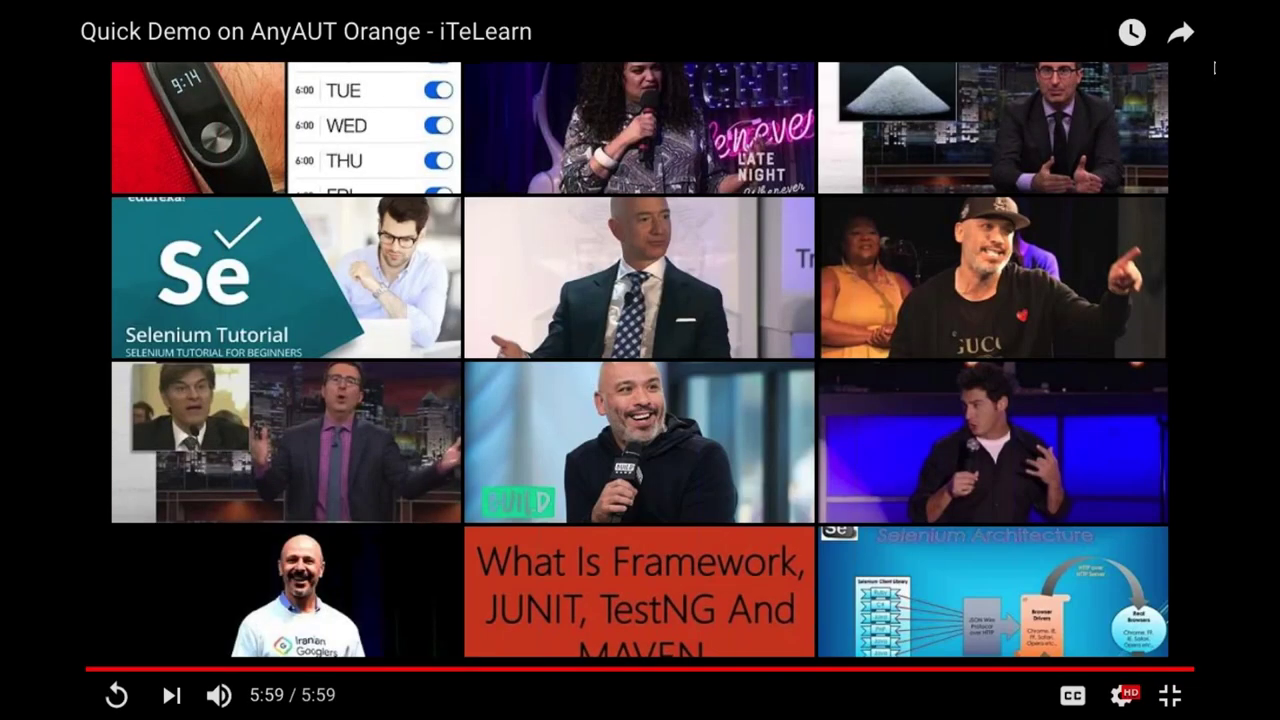
Exit full-screen on the finished Quick Demo on AnyAUT Orange video.
{"action": "mouse_move", "coordinate": [612, 8]}
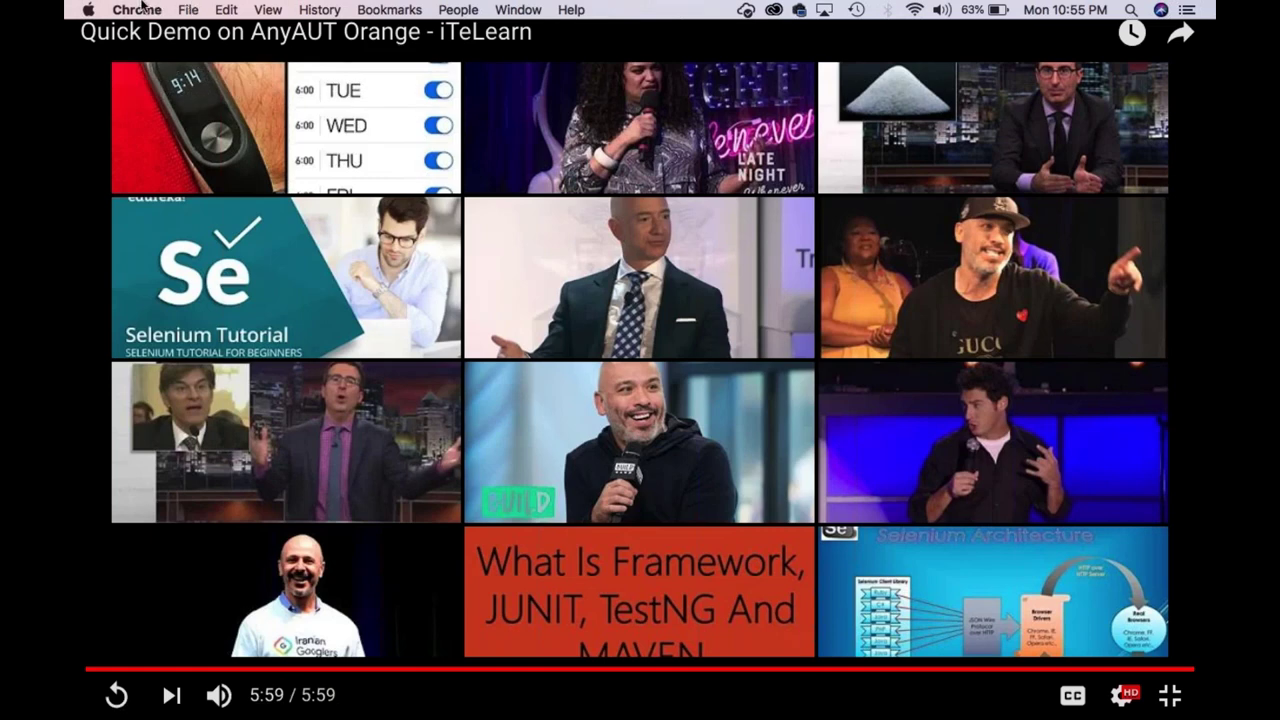
{"action": "key", "text": "Escape"}
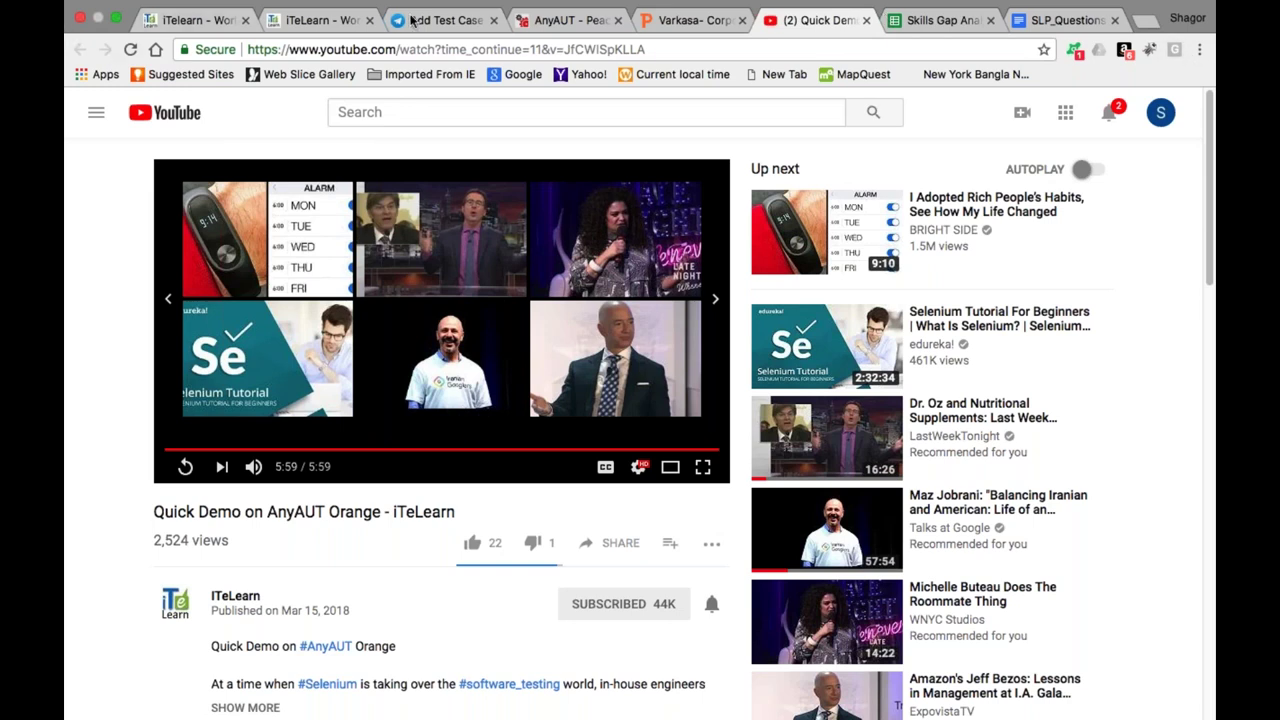
Show the Varkasa Corporate slides in Drive, advanced to slide 6 of 20, AnyAUT Orange.
{"action": "left_click", "coordinate": [698, 19]}
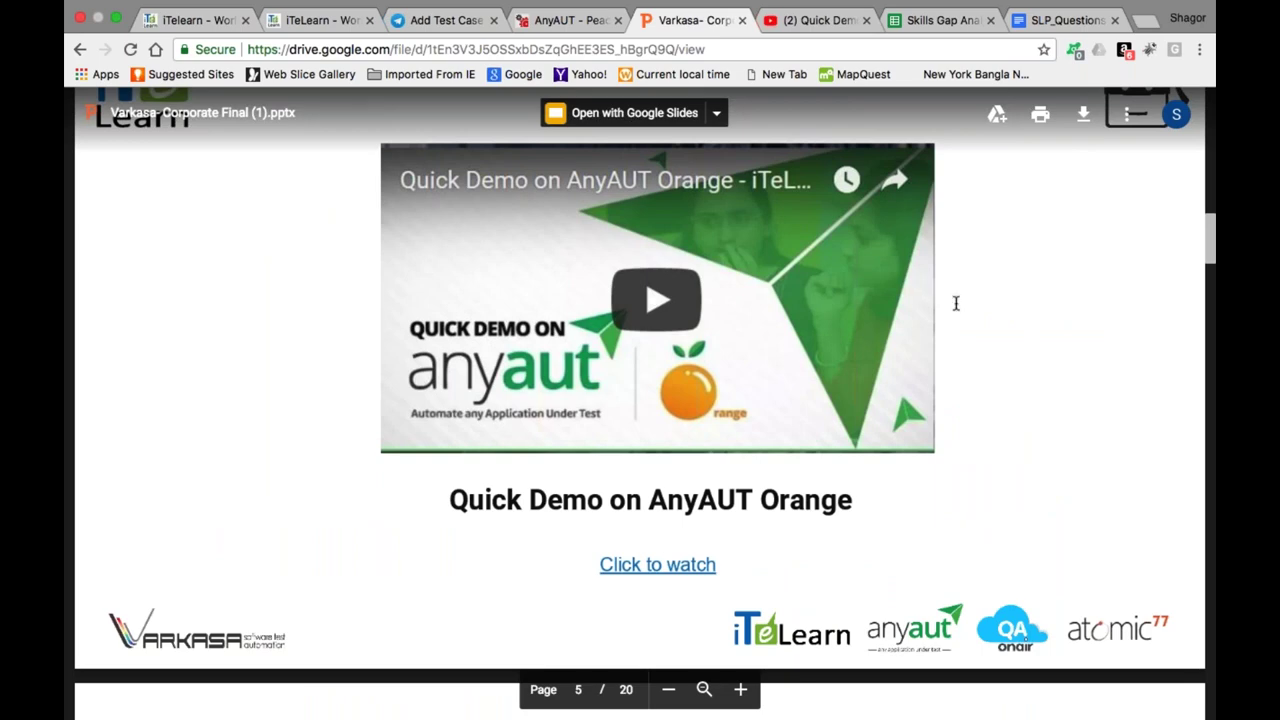
{"action": "scroll", "coordinate": [955, 341], "scroll_direction": "down", "scroll_amount": 5}
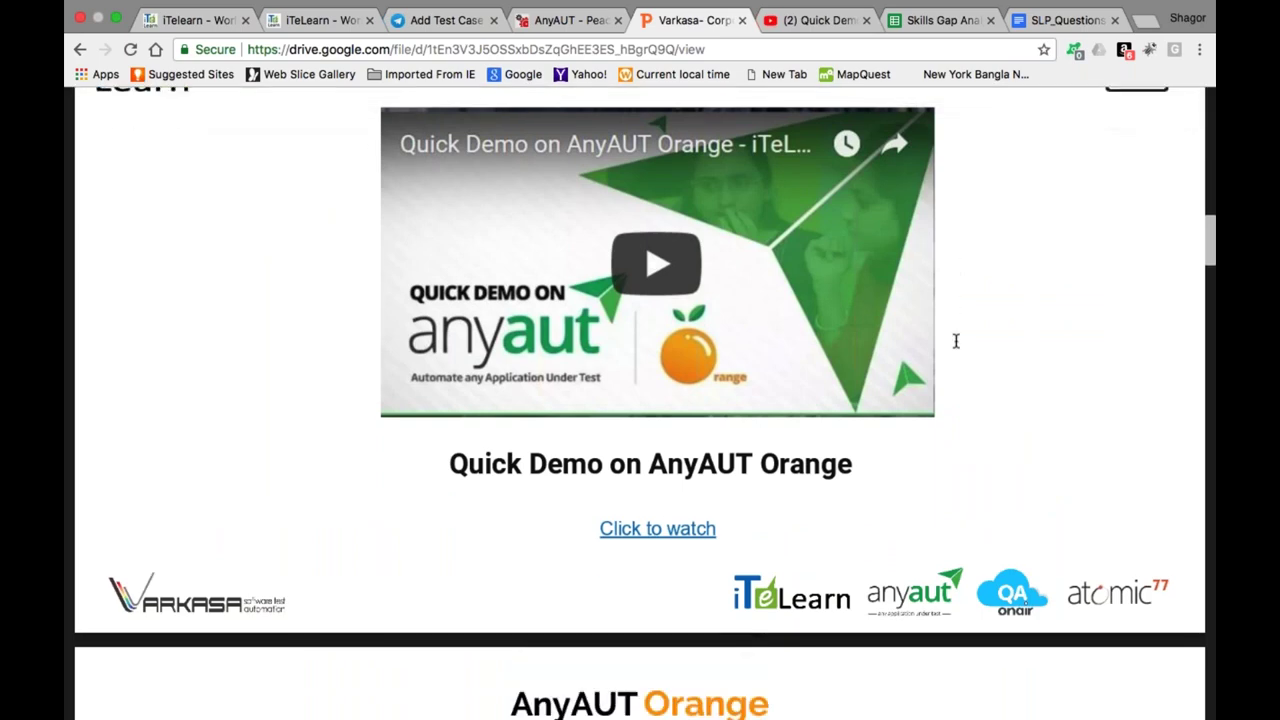
{"action": "scroll", "coordinate": [955, 341], "scroll_direction": "down", "scroll_amount": 8}
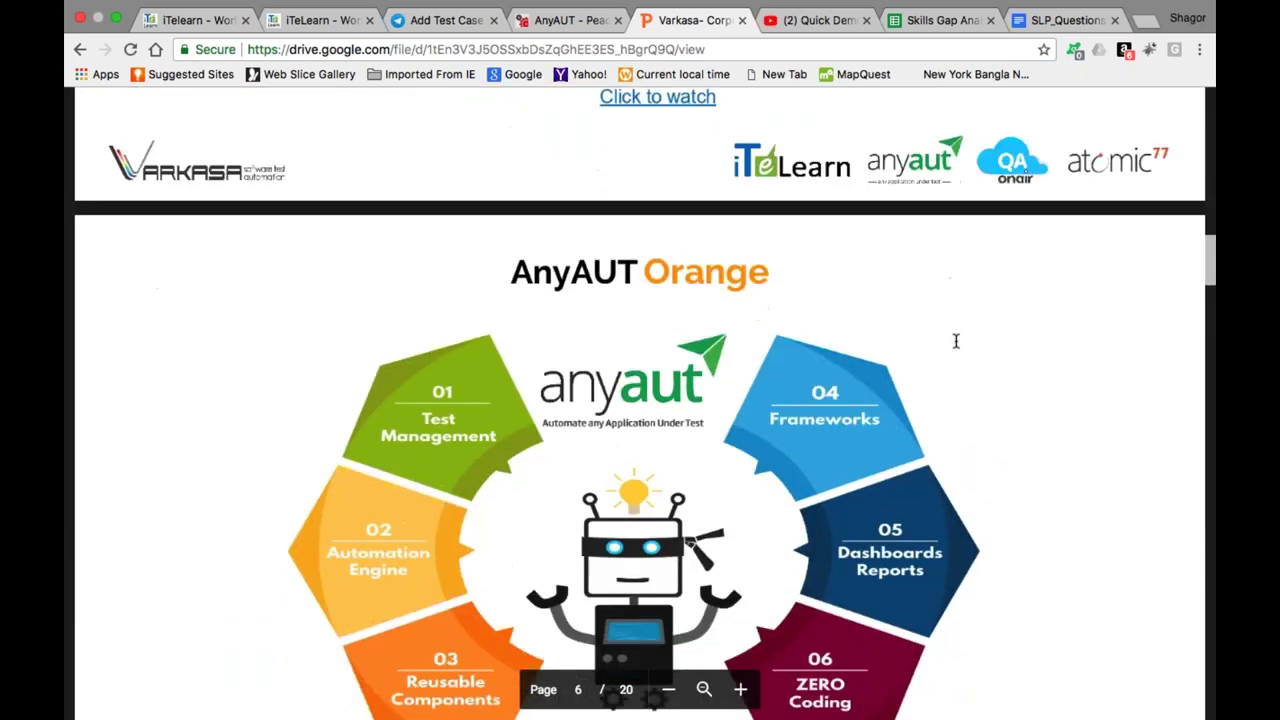